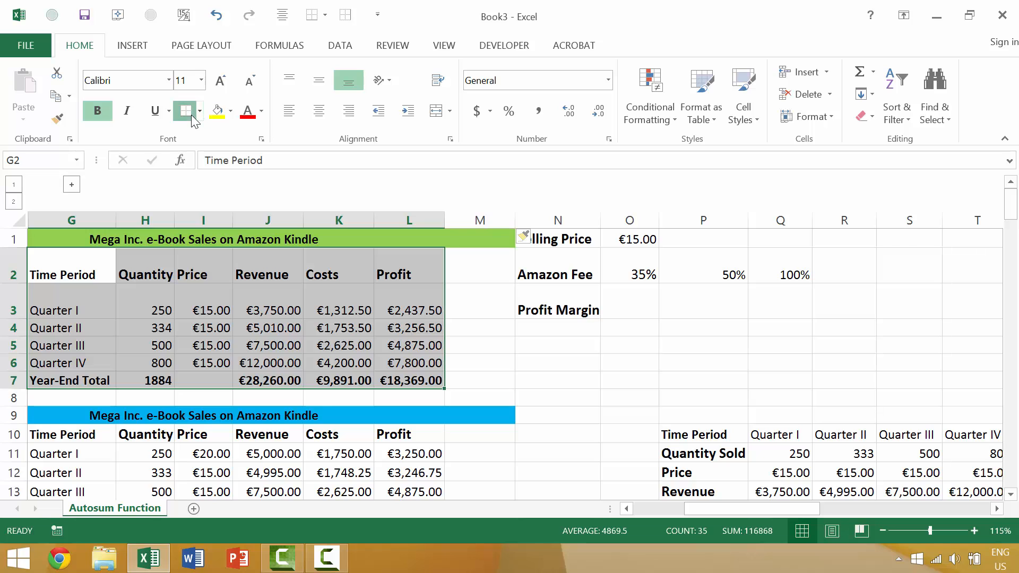
Apply all borders to the quarterly sales table in G2:L7.
click(199, 112)
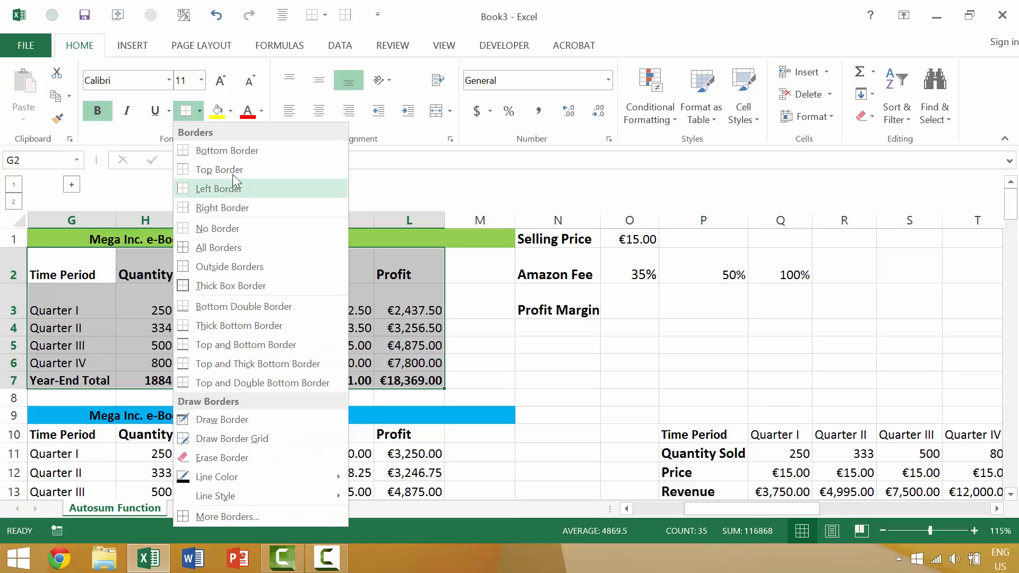
click(228, 251)
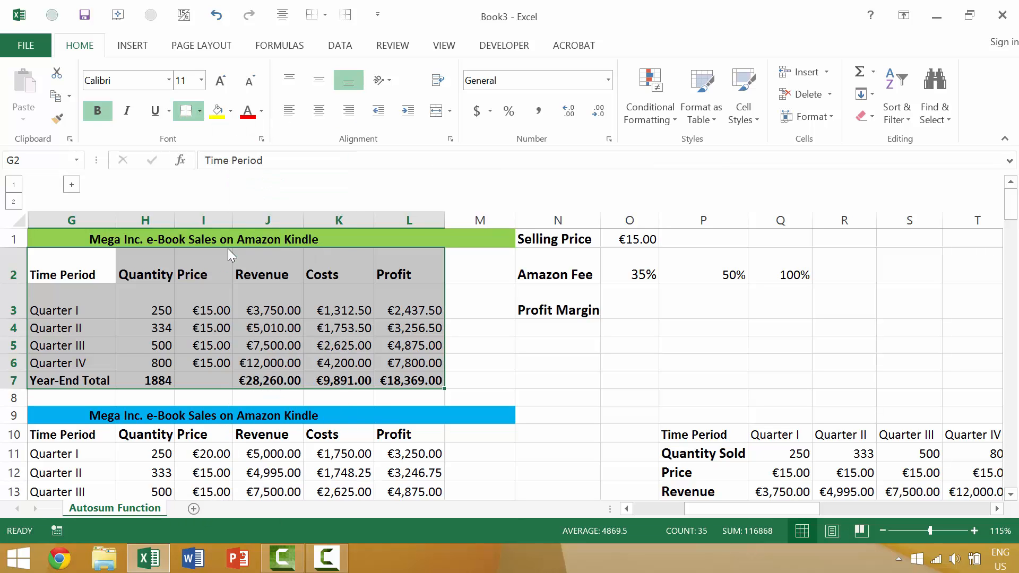
click(321, 299)
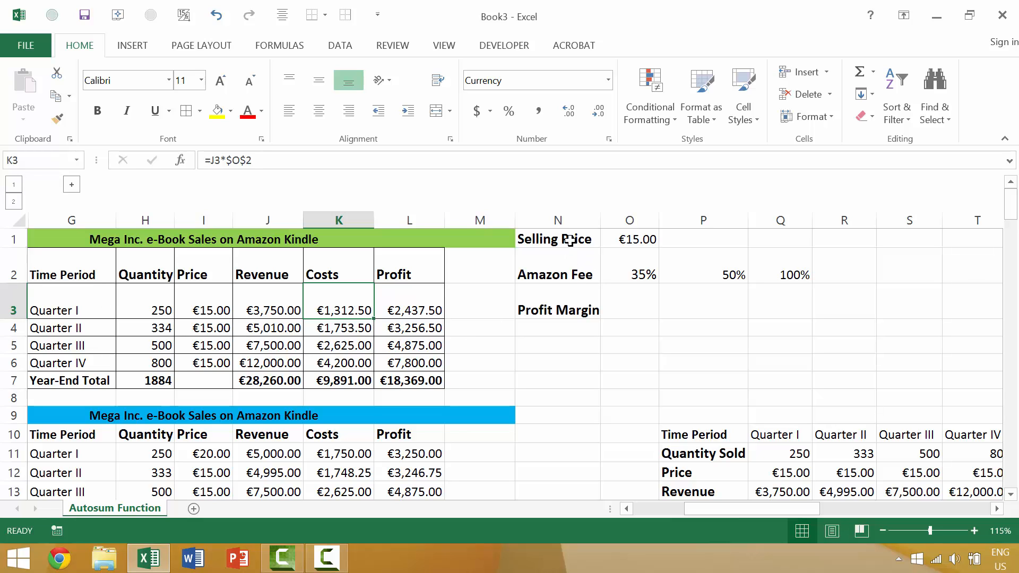
mouse_move(570, 240)
mouse_down()
mouse_move(681, 291)
mouse_move(771, 299)
mouse_move(755, 304)
mouse_up()
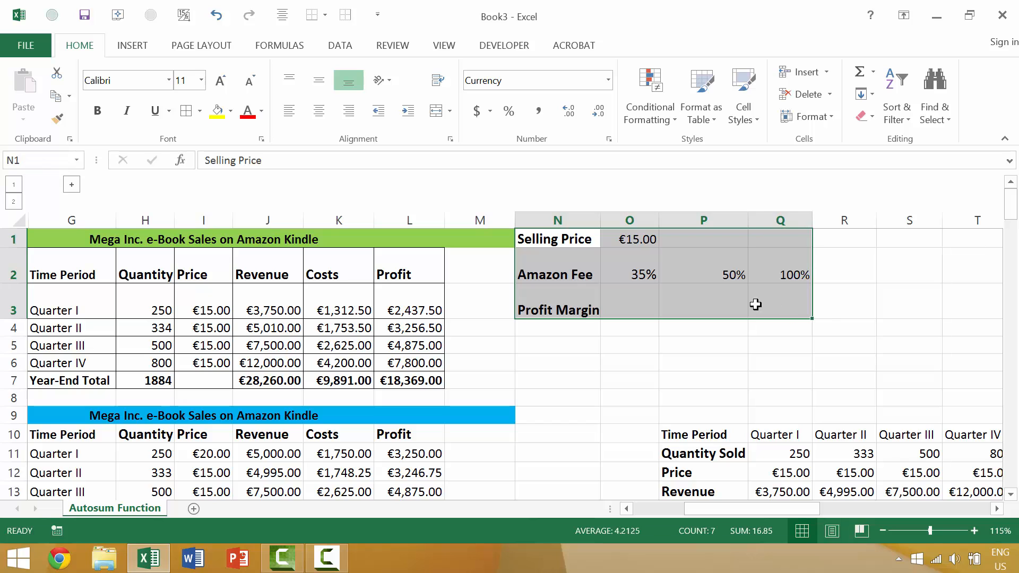
click(593, 380)
scroll(286, 383, down, 2)
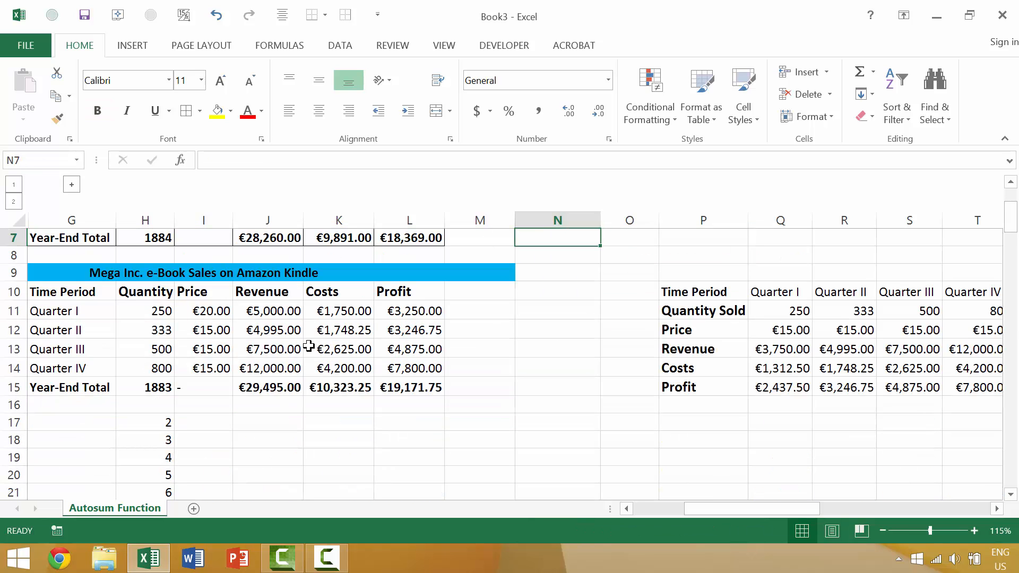
scroll(467, 349, up, 2)
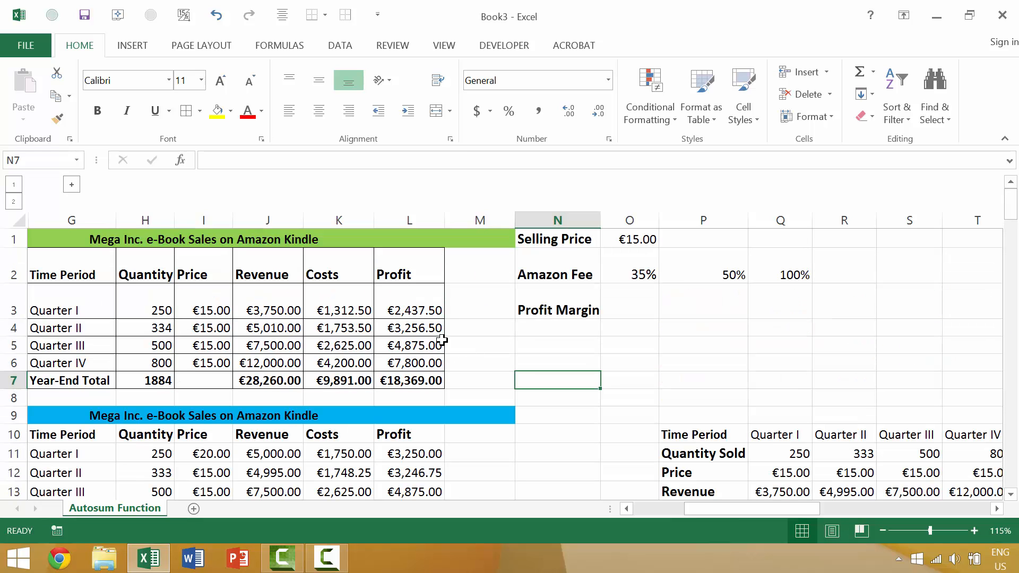
Starting from the Time Period header in G2, jump rightward along row 2 between data block edges to reach Q2.
click(86, 276)
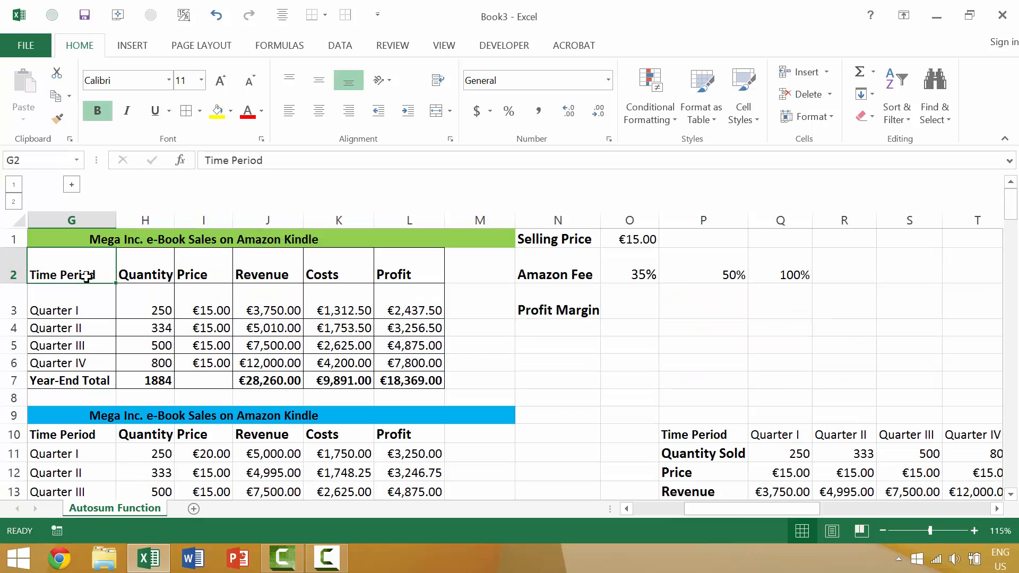
key(ctrl+Right)
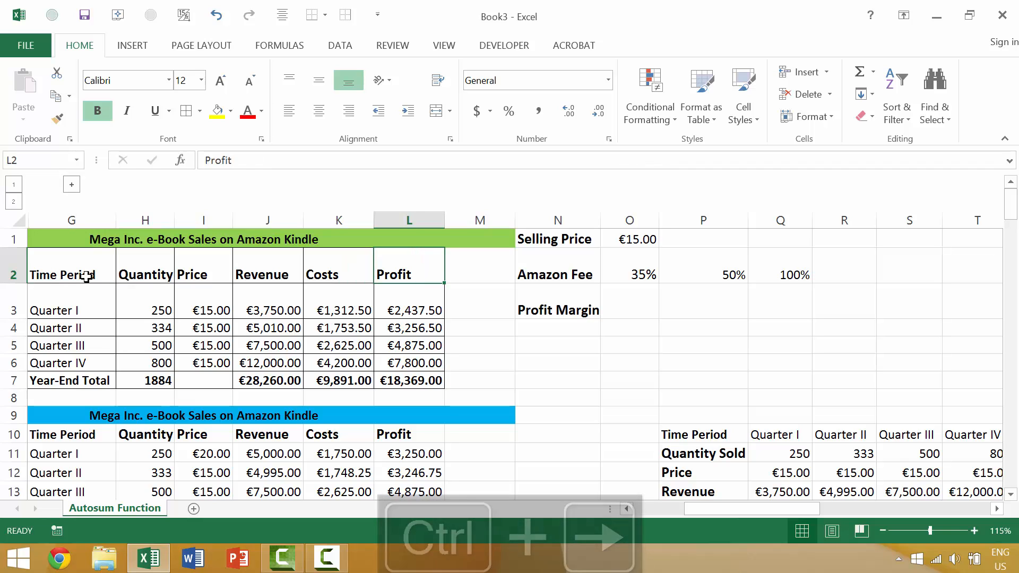
key(ctrl+Right)
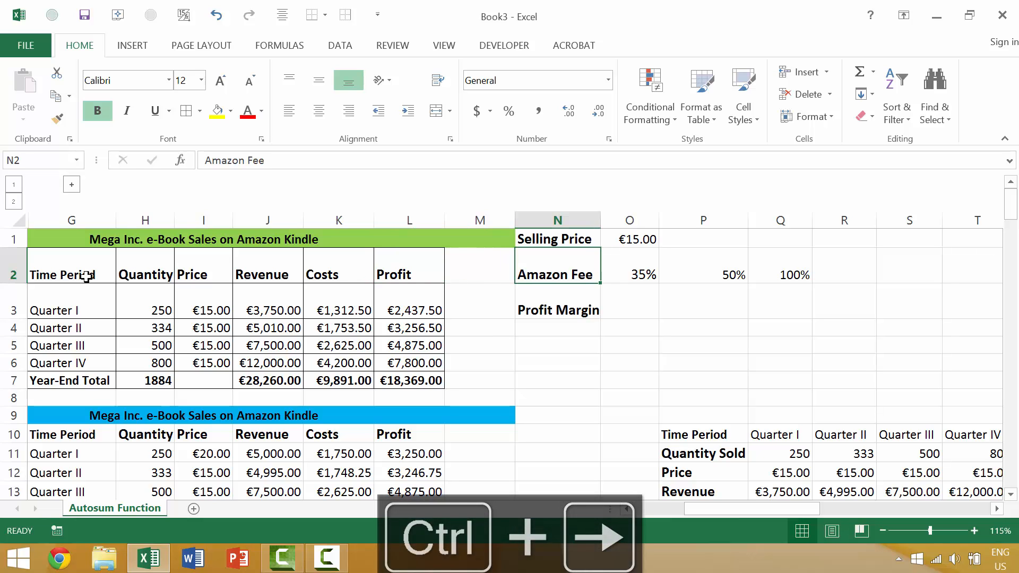
key(ctrl+Right)
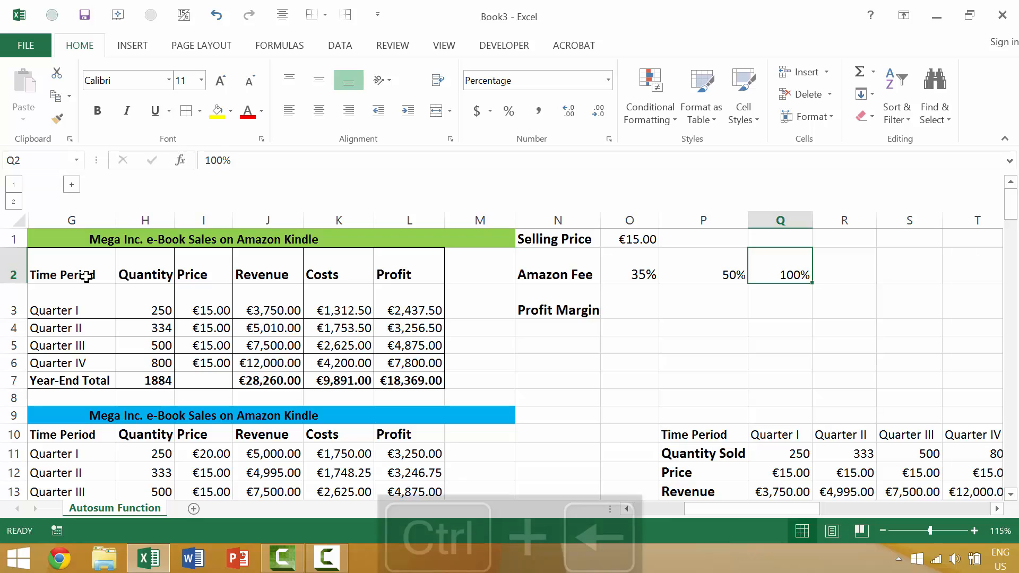
Jump leftward along row 2 from Q2 through the data block edges back to the Time Period header in G2.
key(ctrl+Left)
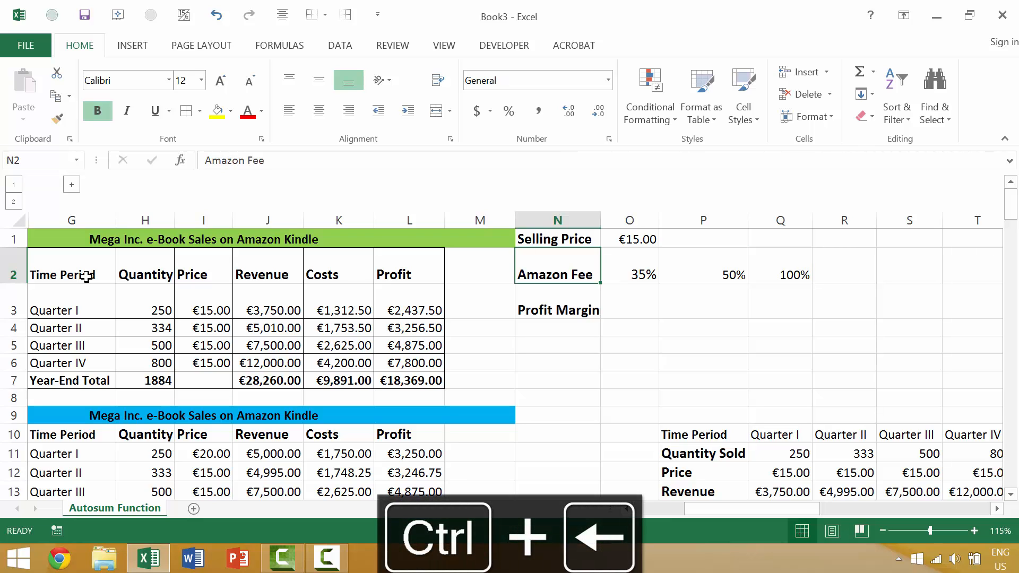
click(762, 254)
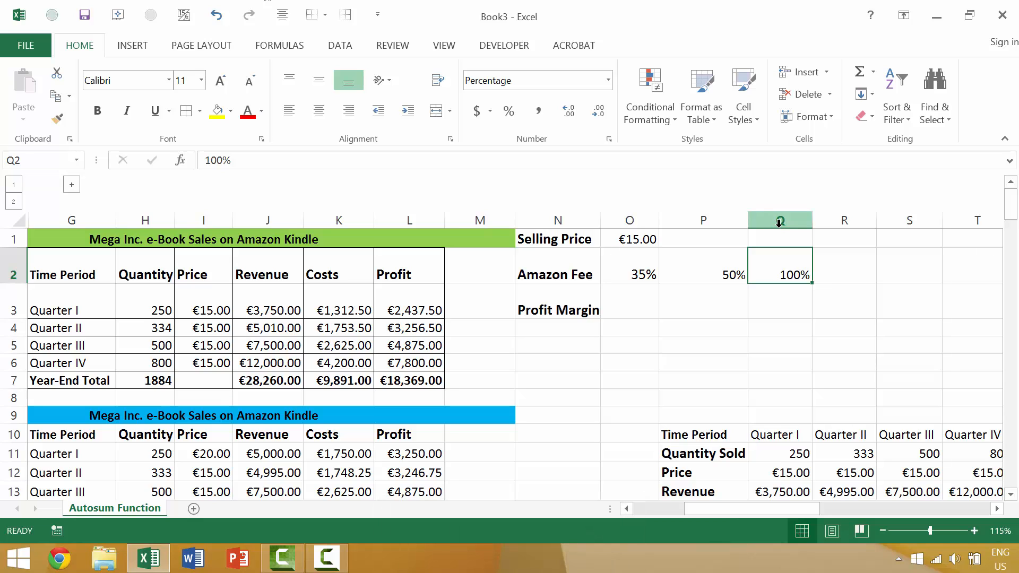
key(ctrl+Left)
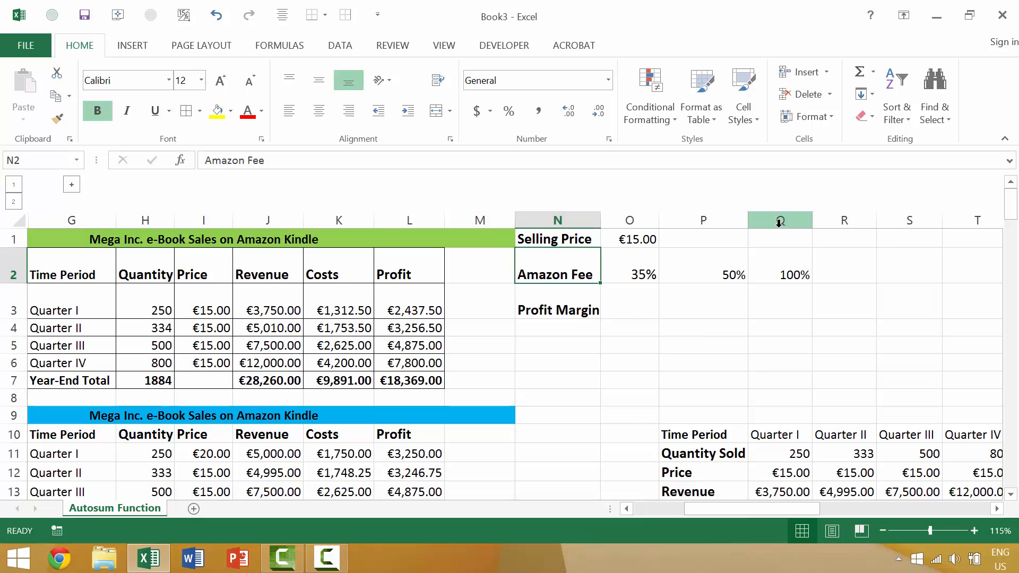
key(ctrl+Left)
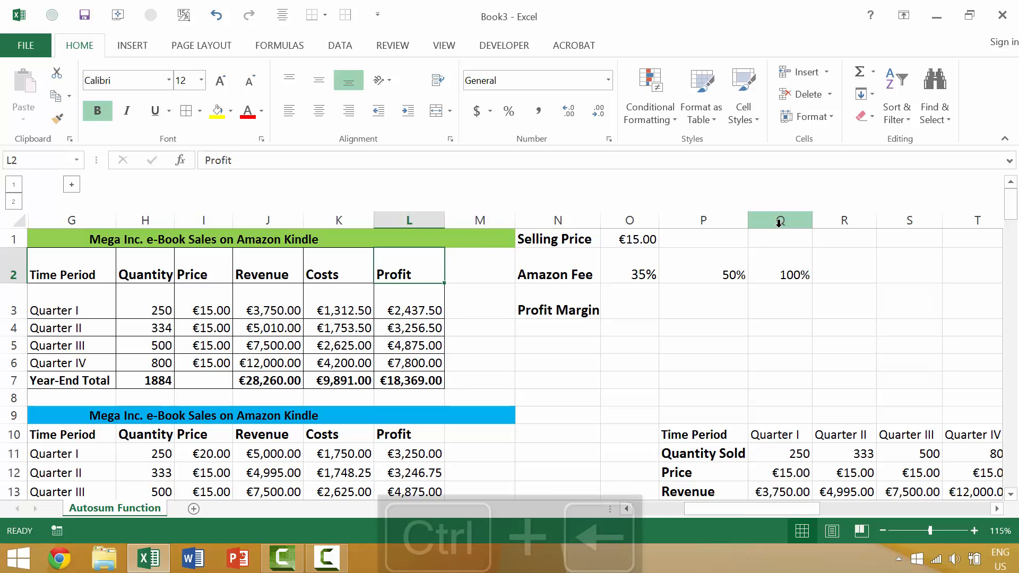
key(ctrl+Left)
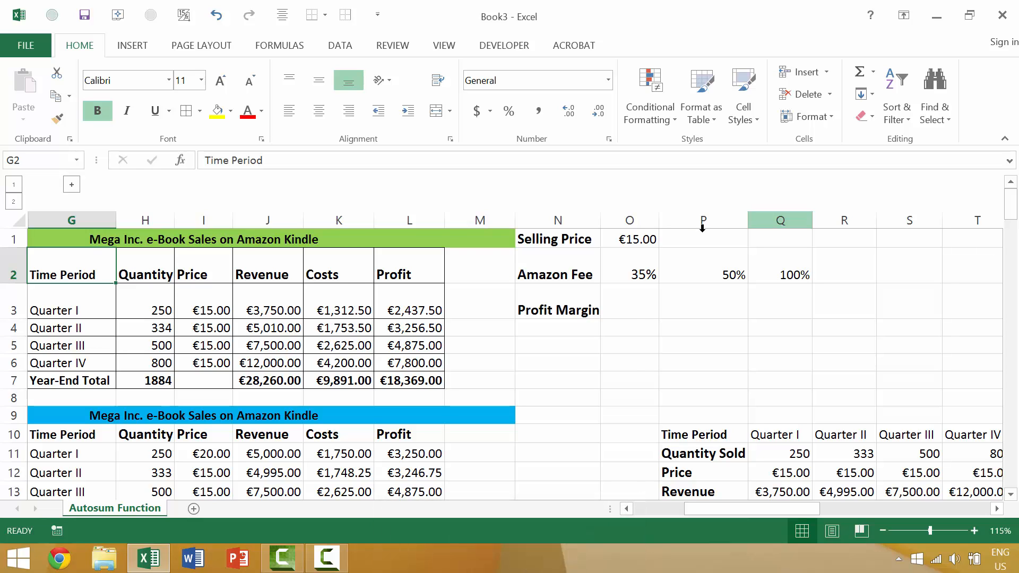
In the second sales table, jump from Quarter I to the row's last column, and down to the Year-End Total profit in L15.
scroll(698, 270, down, 4)
scroll(626, 274, up, 2)
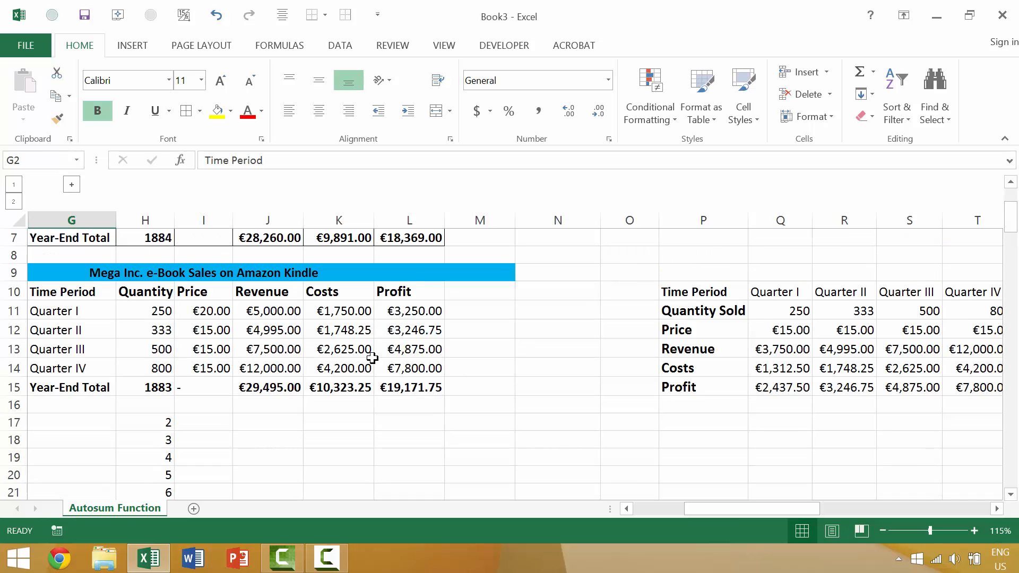
click(85, 317)
key(ctrl+Right)
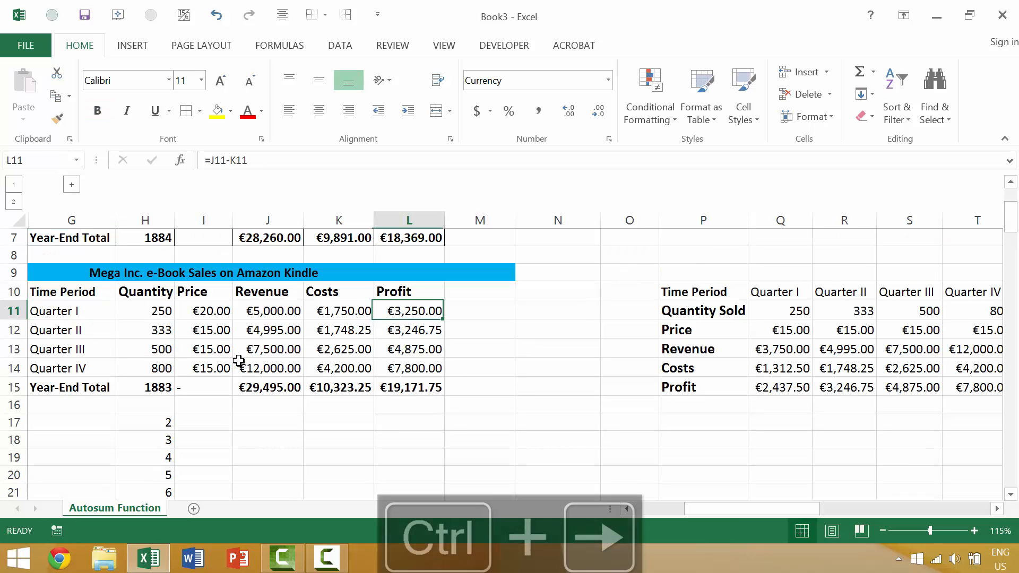
key(ctrl+Down)
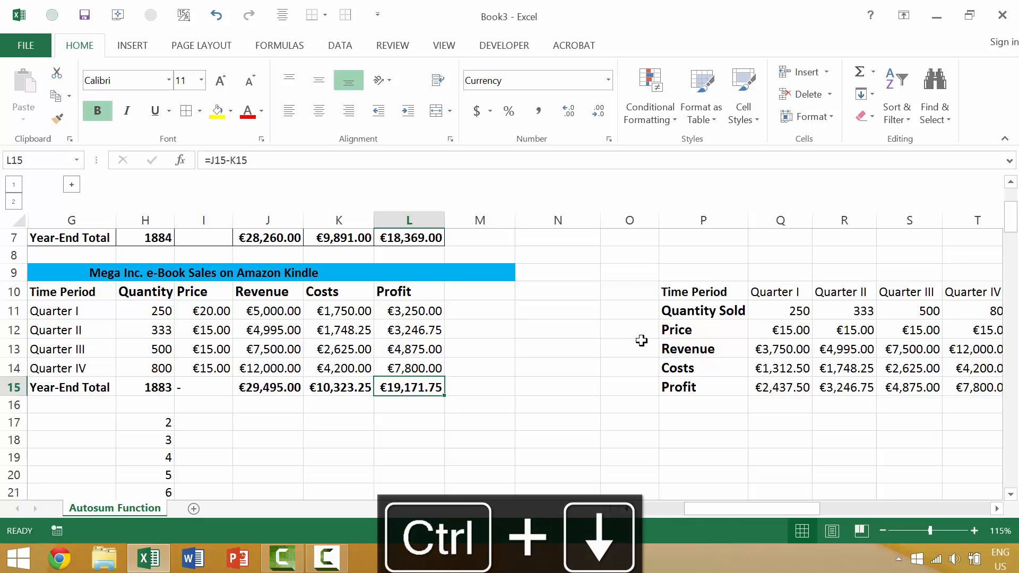
Starting from the Quantity Sold total in U11, jump leftward along row 11 through the data block edges to Quarter I in G11.
ctrl+scroll(621, 301, down, 2)
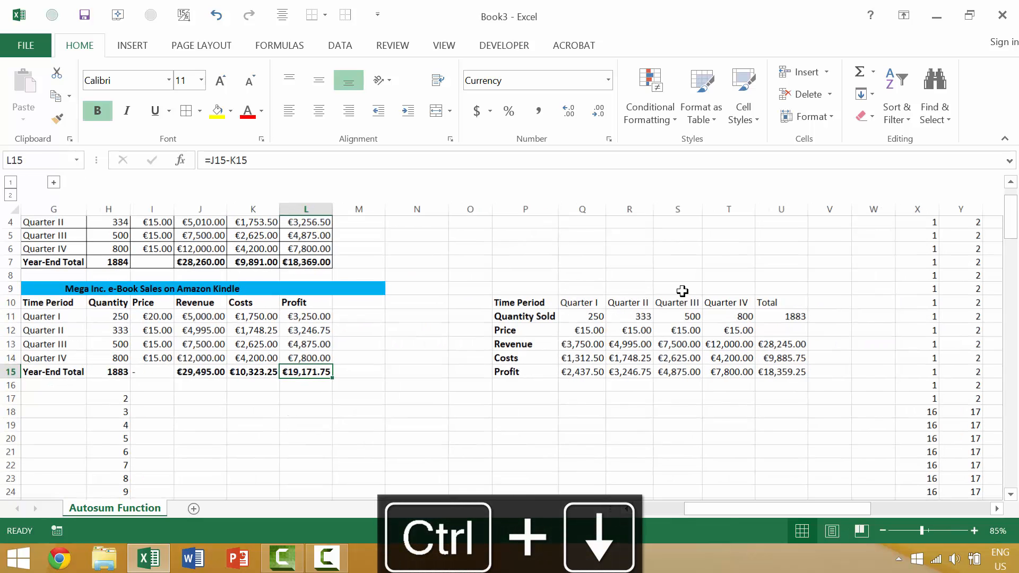
click(788, 317)
key(F9)
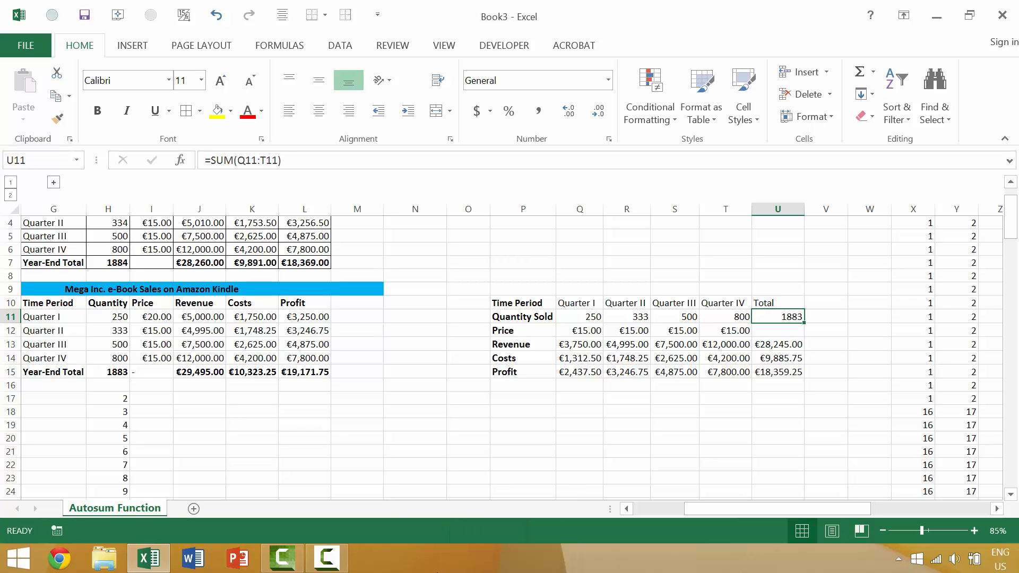
key(ctrl+Left)
key(ctrl+Left)
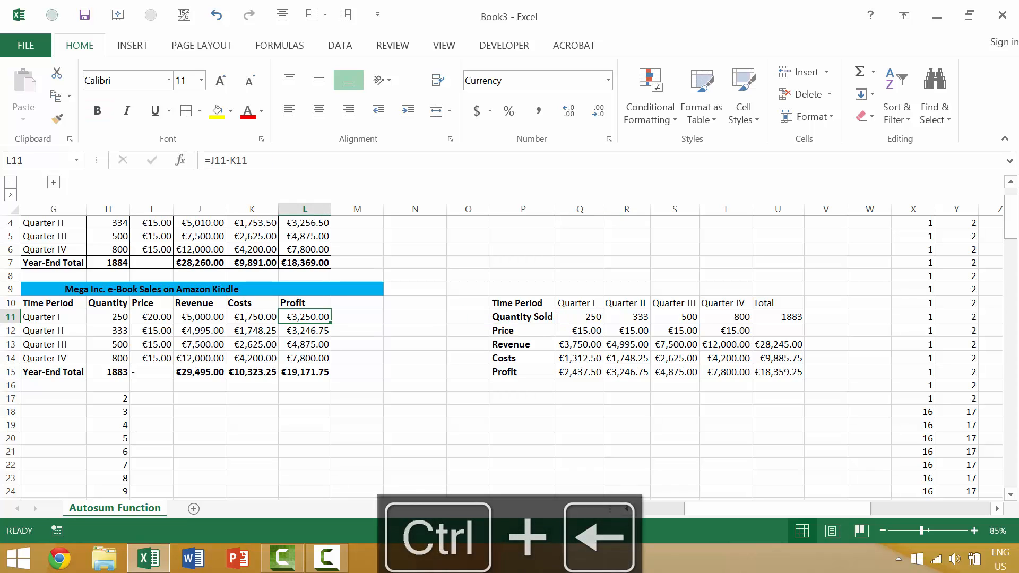
key(ctrl+Left)
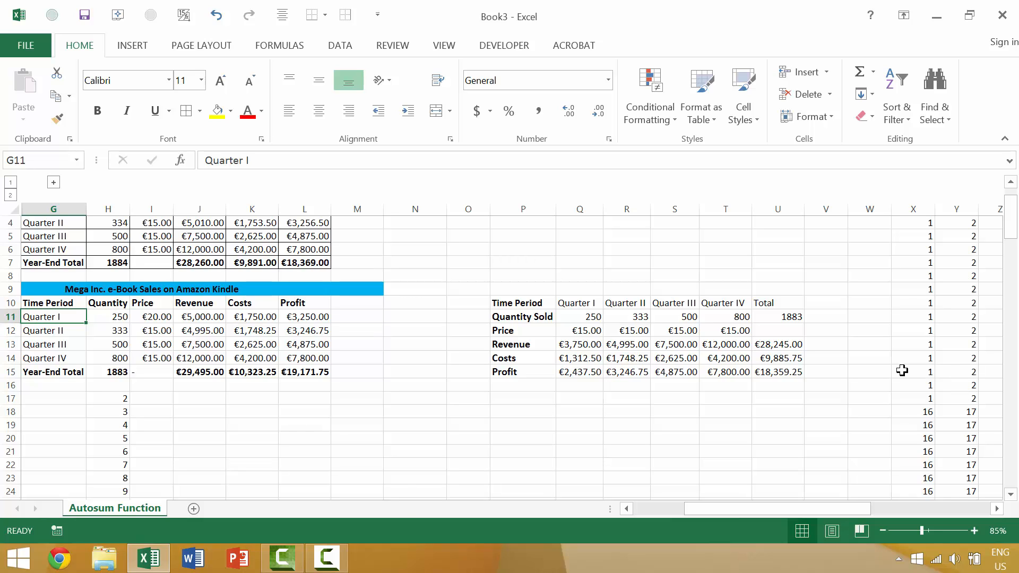
Try deleting columns M through O between the two tables, and undo the deletion.
click(468, 209)
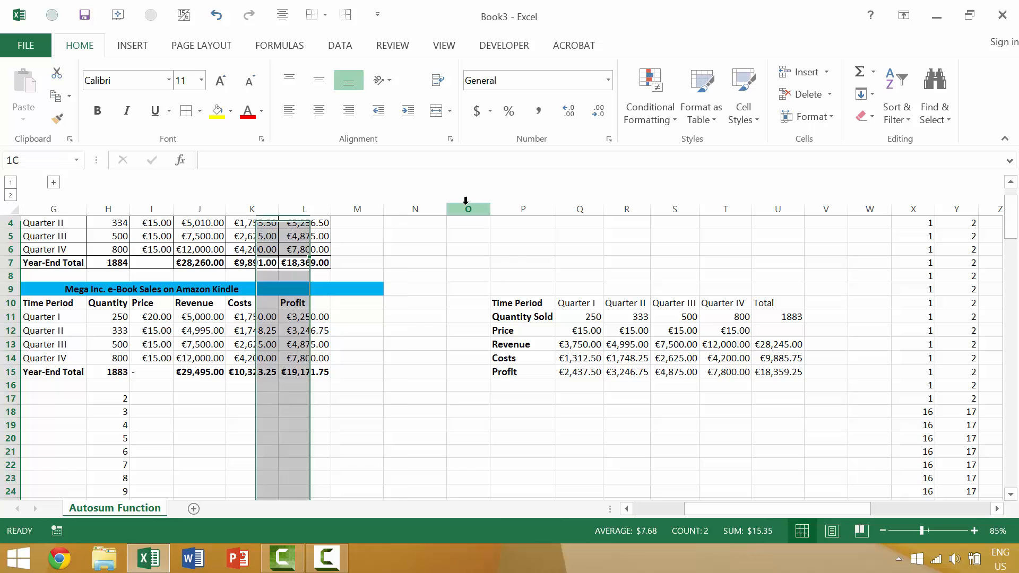
shift+click(356, 209)
right_click(357, 210)
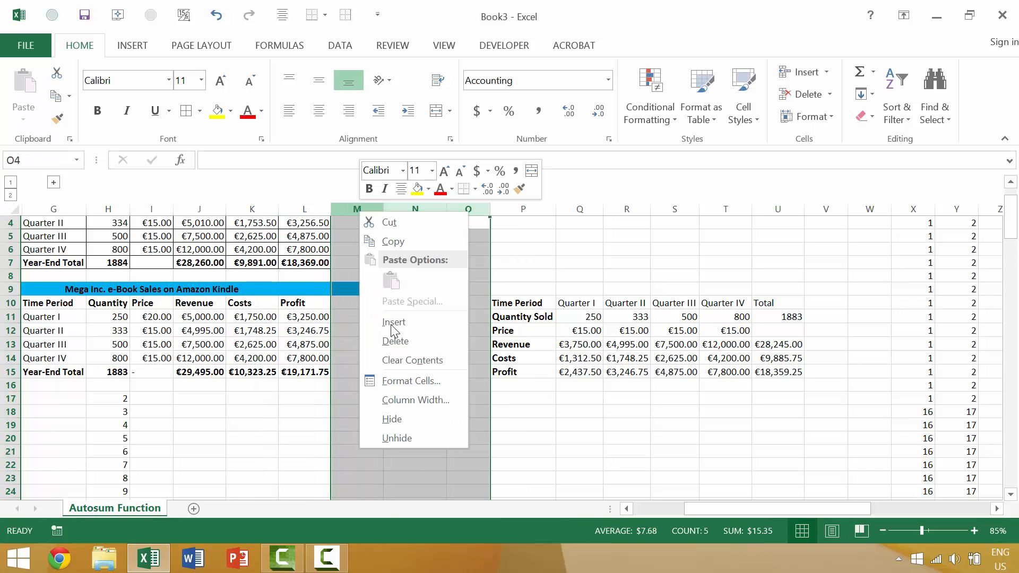
click(401, 342)
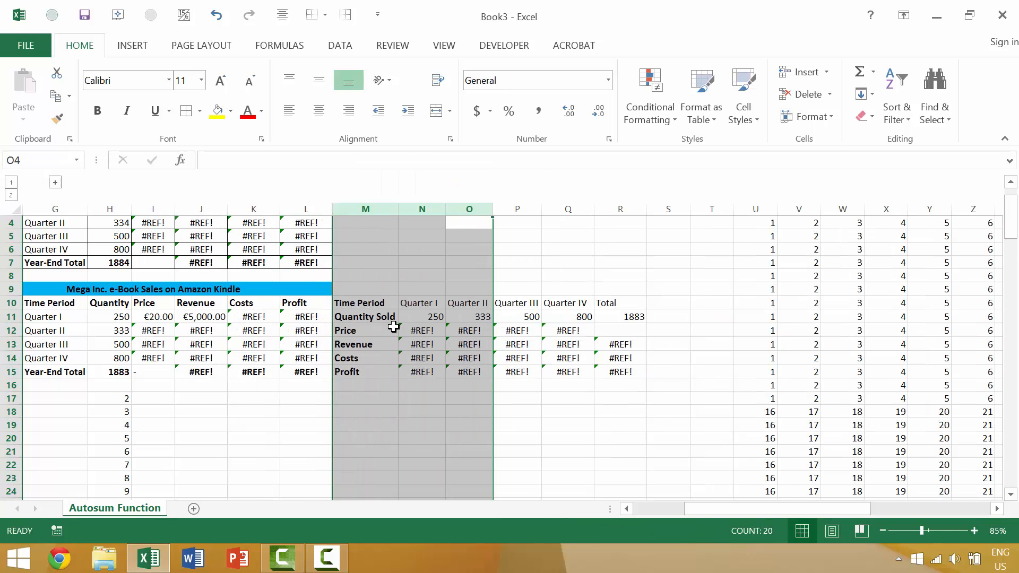
key(ctrl+z)
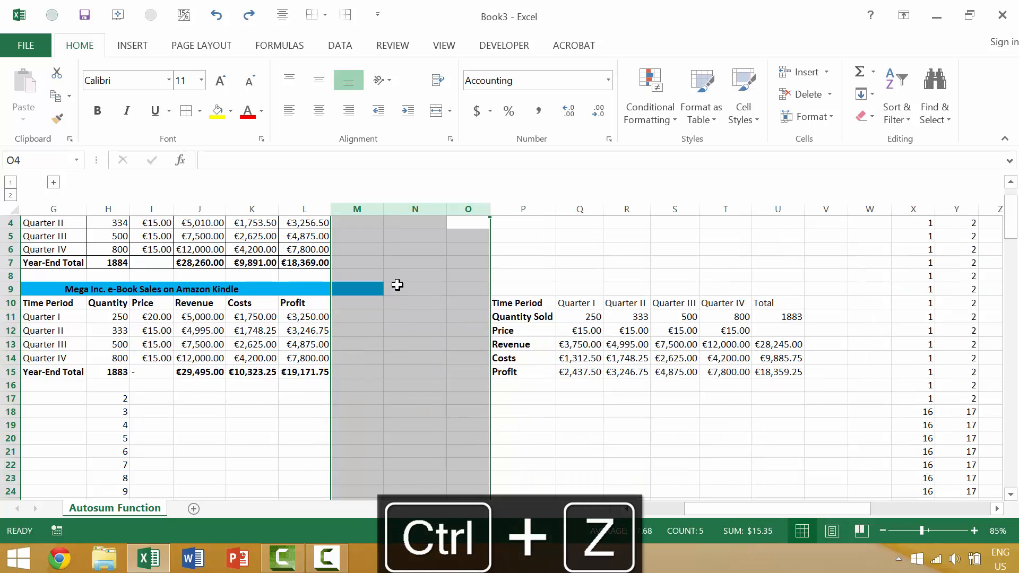
click(470, 318)
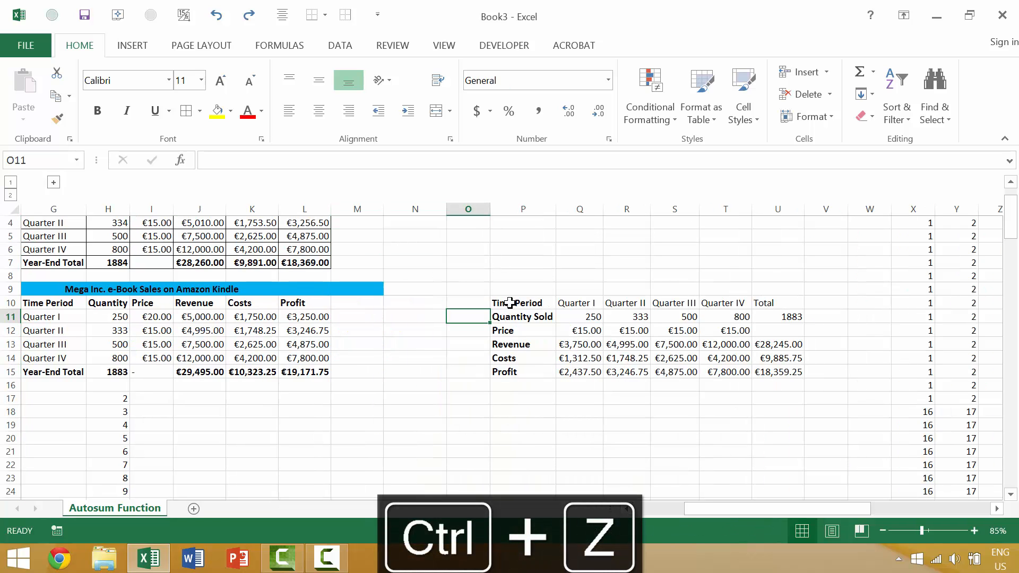
Move the transposed table in P10:U15 to M11, directly beside the second sales table.
drag(499, 306, 780, 371)
key(ctrl+x)
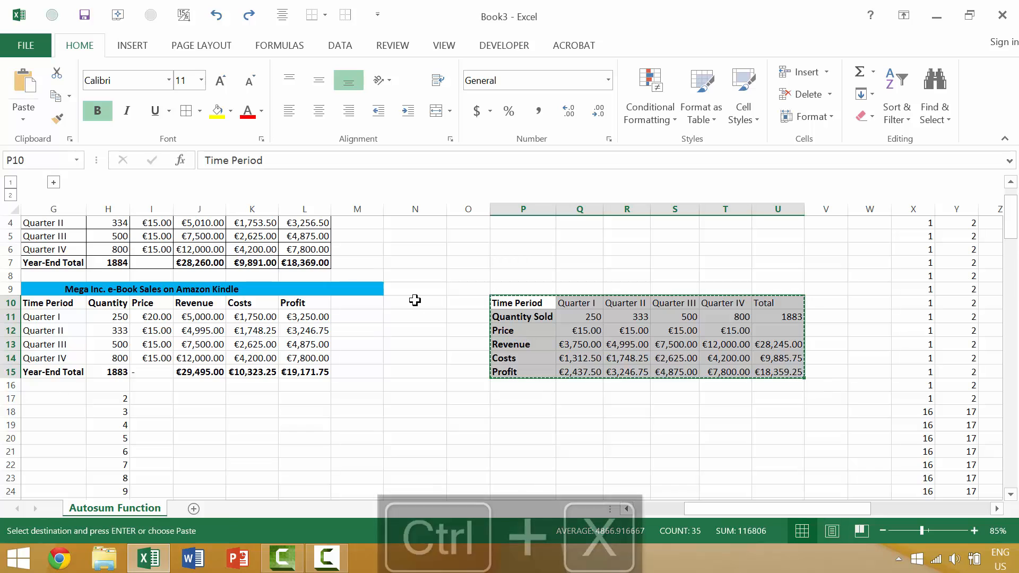
click(363, 311)
key(ctrl+v)
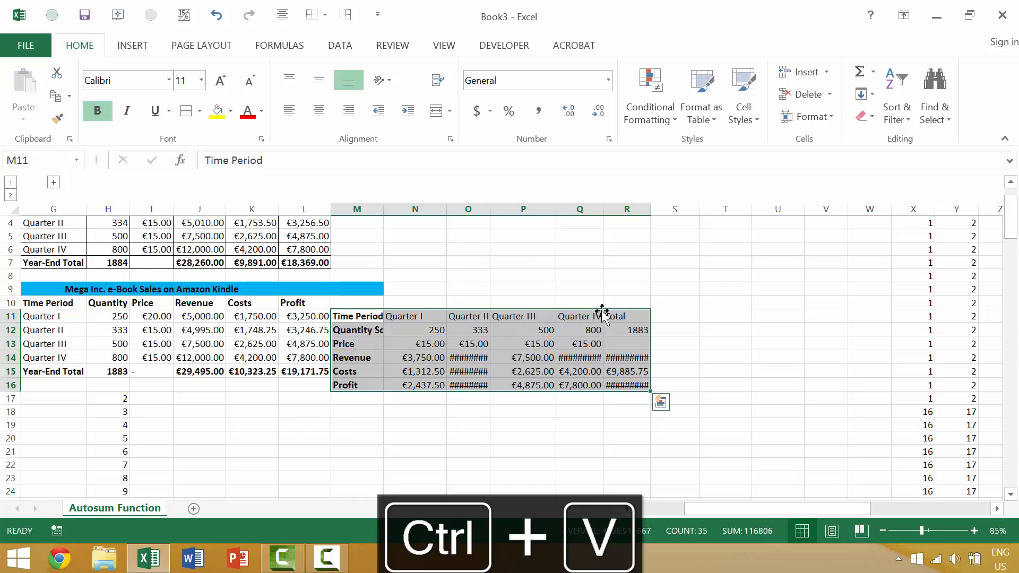
Jump back and forth along row 11 between the Total header in R11 and Quarter I in G11.
click(622, 316)
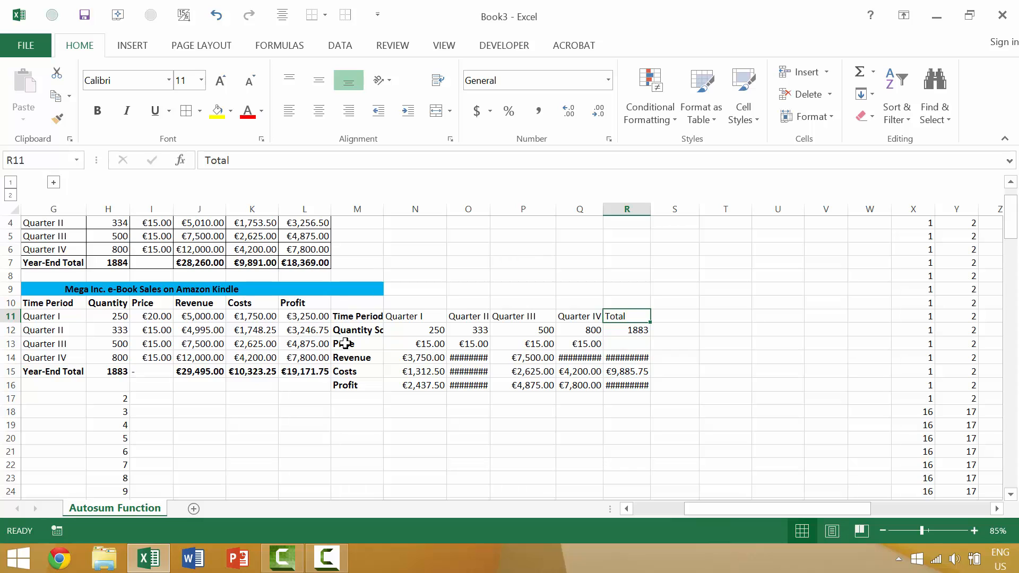
key(ctrl+Left)
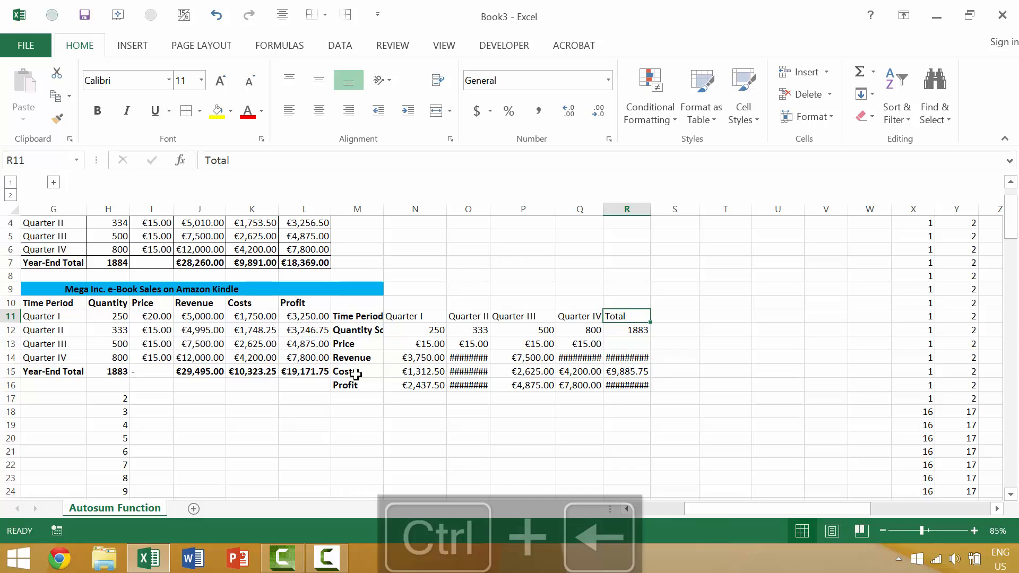
key(ctrl+Right)
key(ctrl+Left)
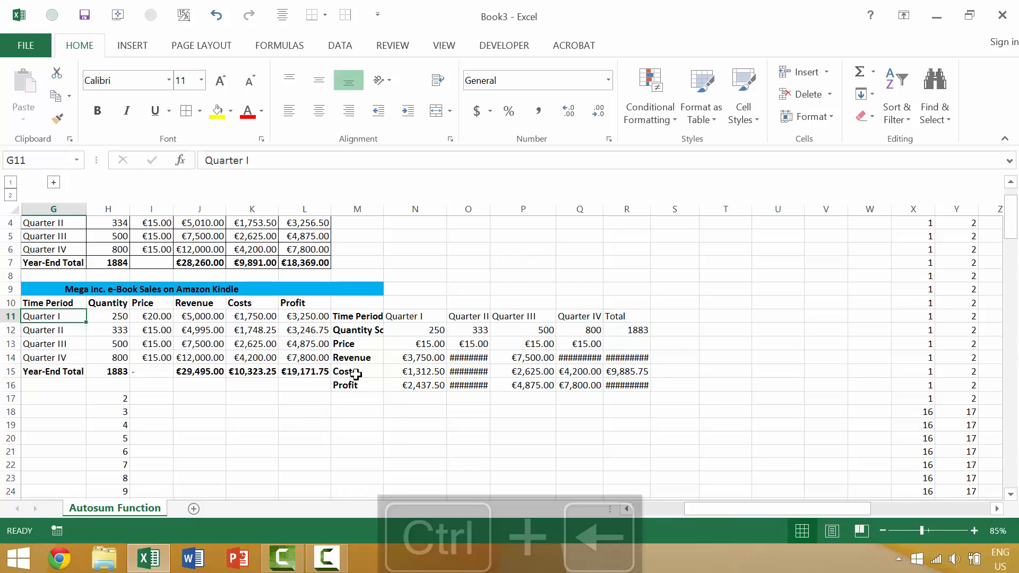
key(ctrl+Right)
Undo the move of the transposed table, cancel the pending cut, and select the Quarter III quantity in S11.
key(ctrl+z)
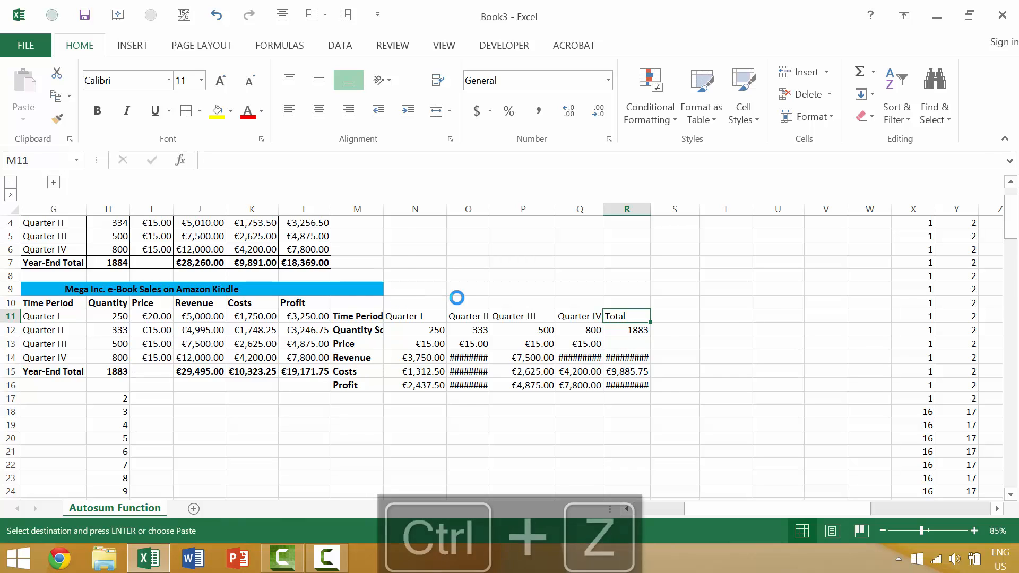
click(485, 328)
key(Escape)
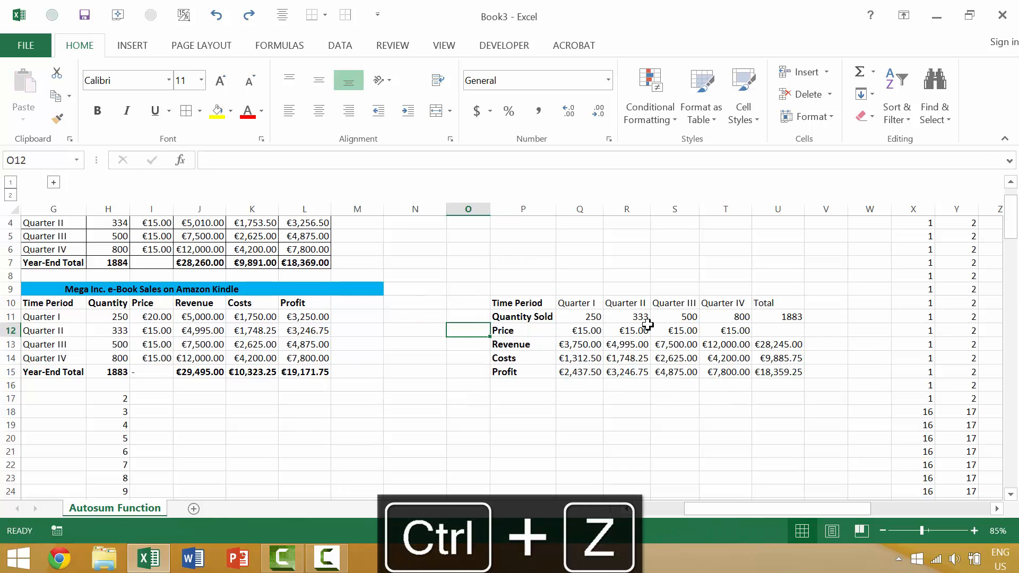
click(675, 317)
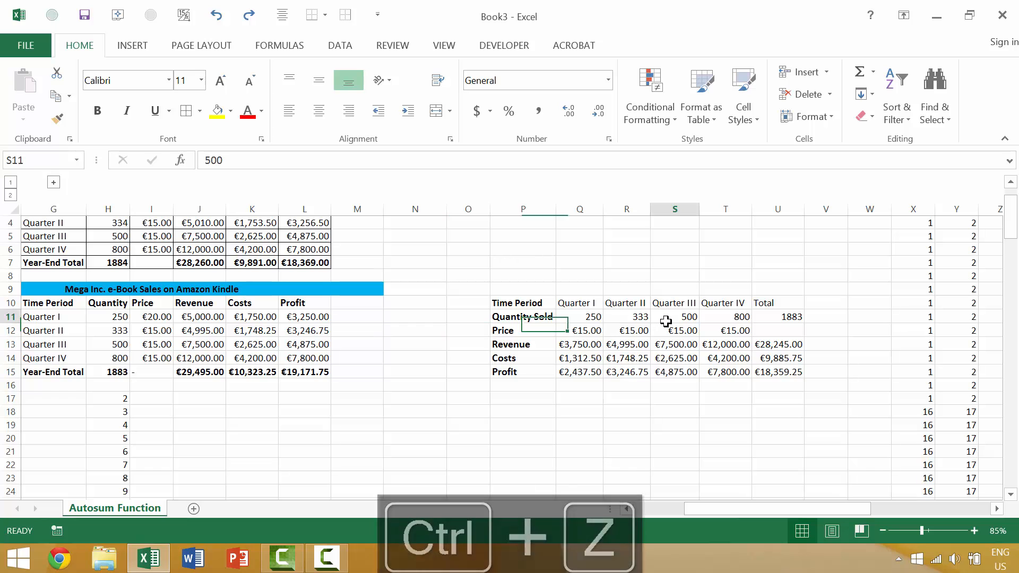
Extend the number series in X2:AL2 along row 2 to GP2, continuing the count up to 175.
click(43, 314)
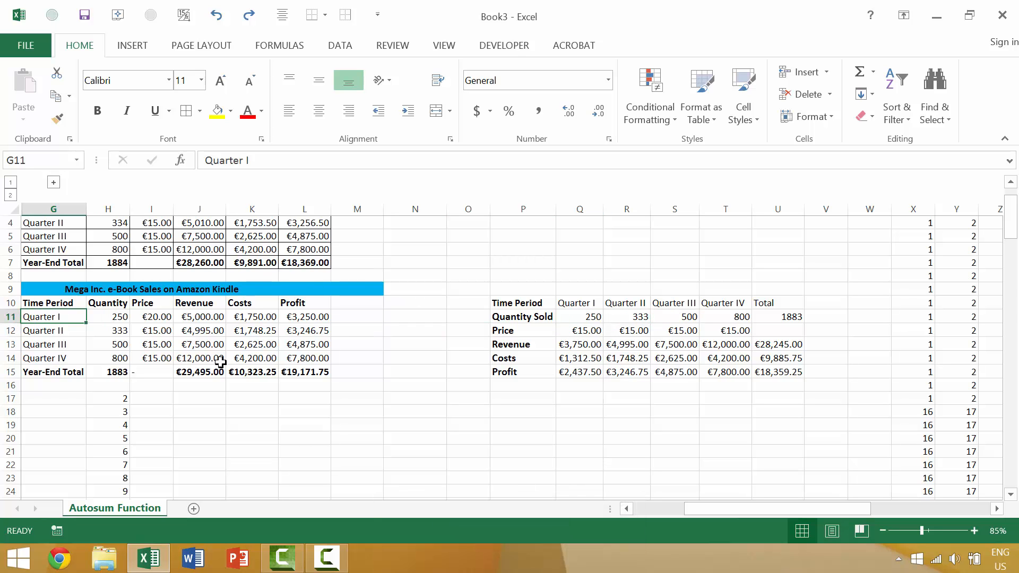
scroll(613, 323, down, 3)
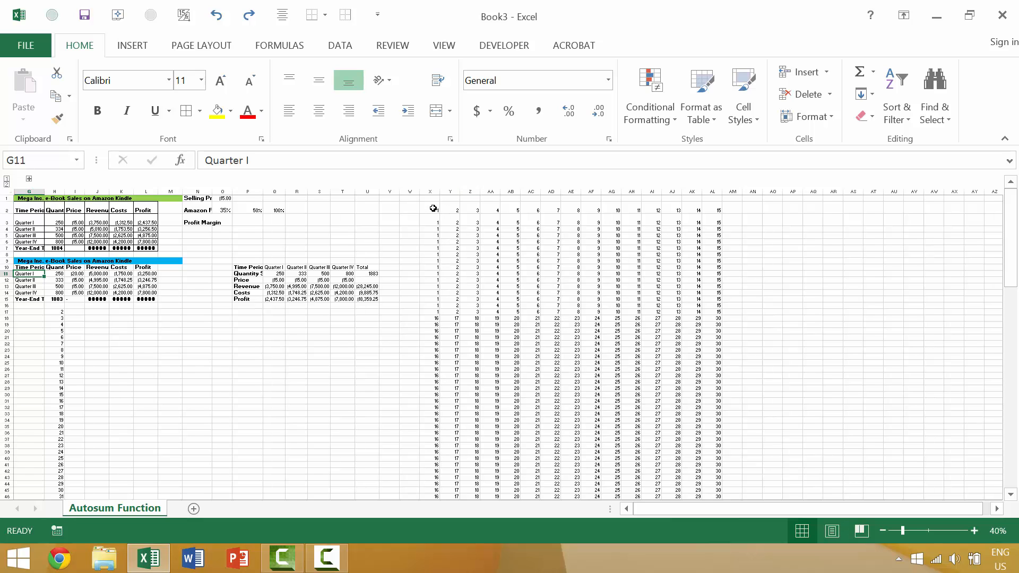
drag(434, 208, 715, 198)
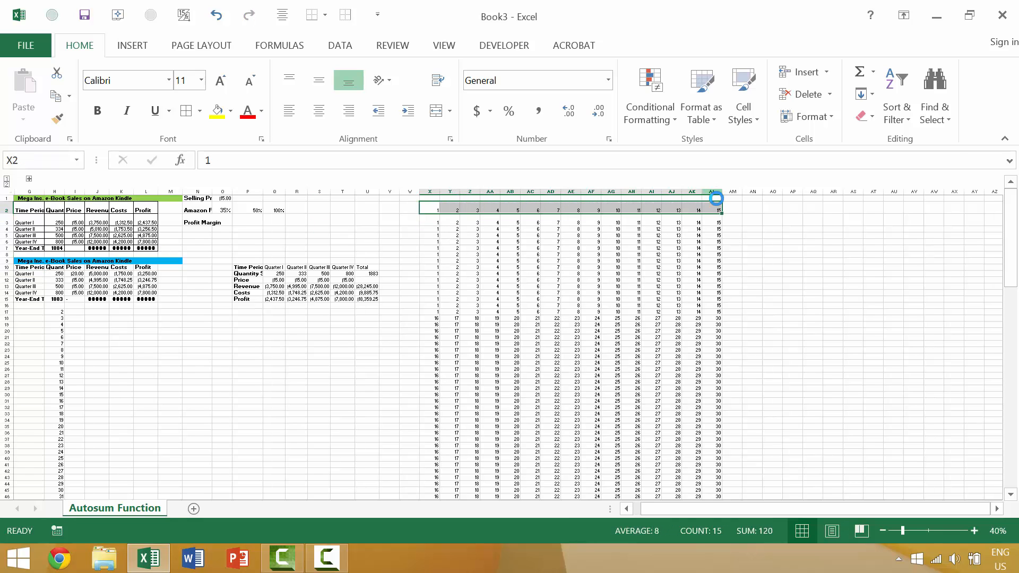
scroll(716, 198, down, 2)
drag(192, 188, 997, 191)
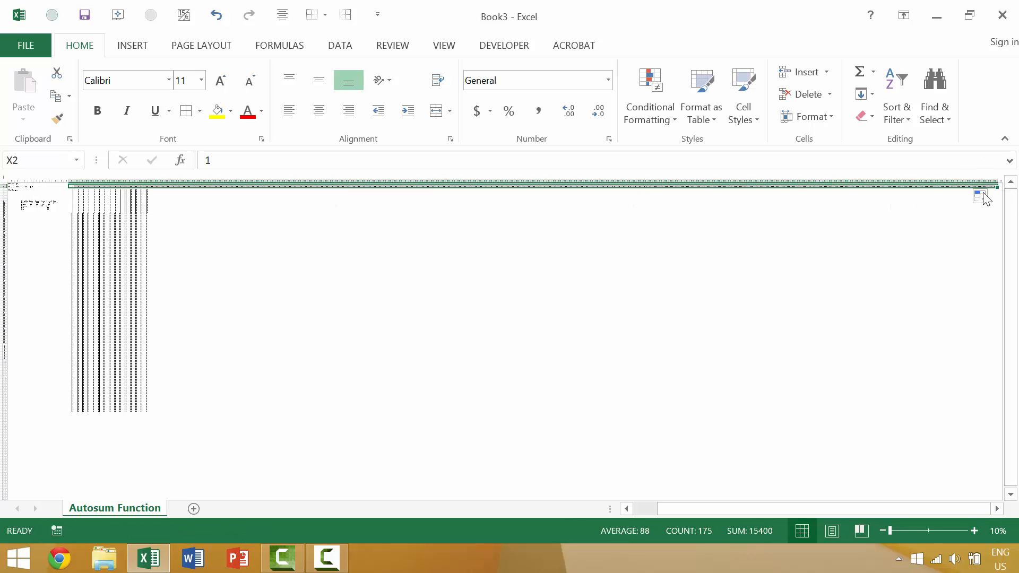
Inspect the far end of the row 2 series around column GJ, and jump to the sheet's last used cell and back to its start.
click(971, 232)
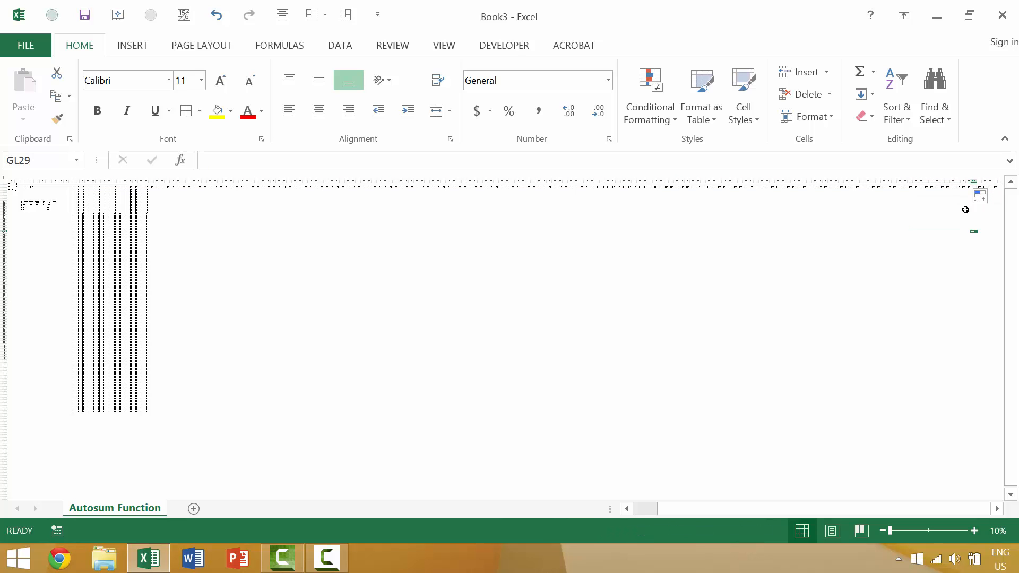
click(964, 177)
scroll(963, 178, up, 5)
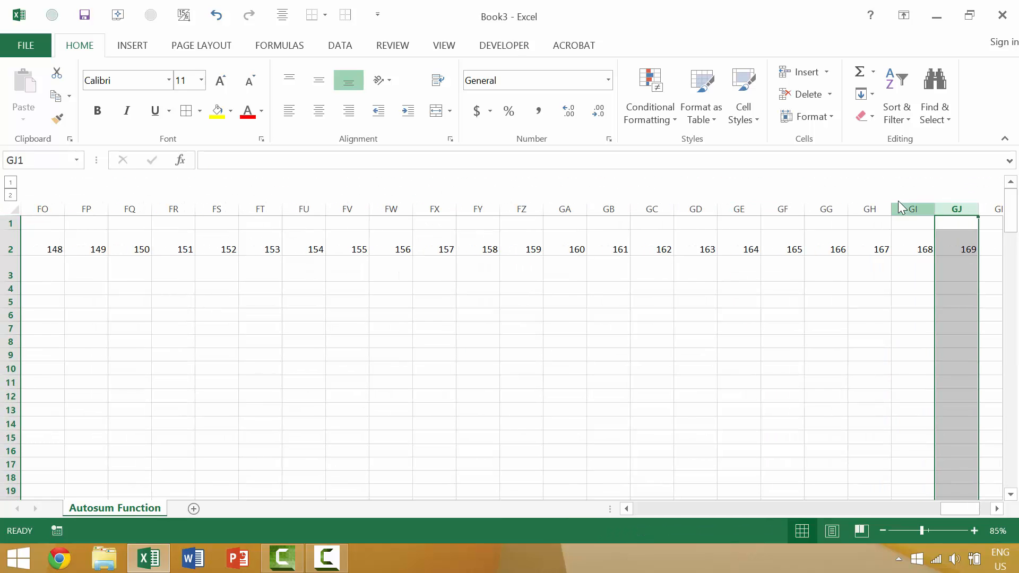
scroll(340, 254, down, 3)
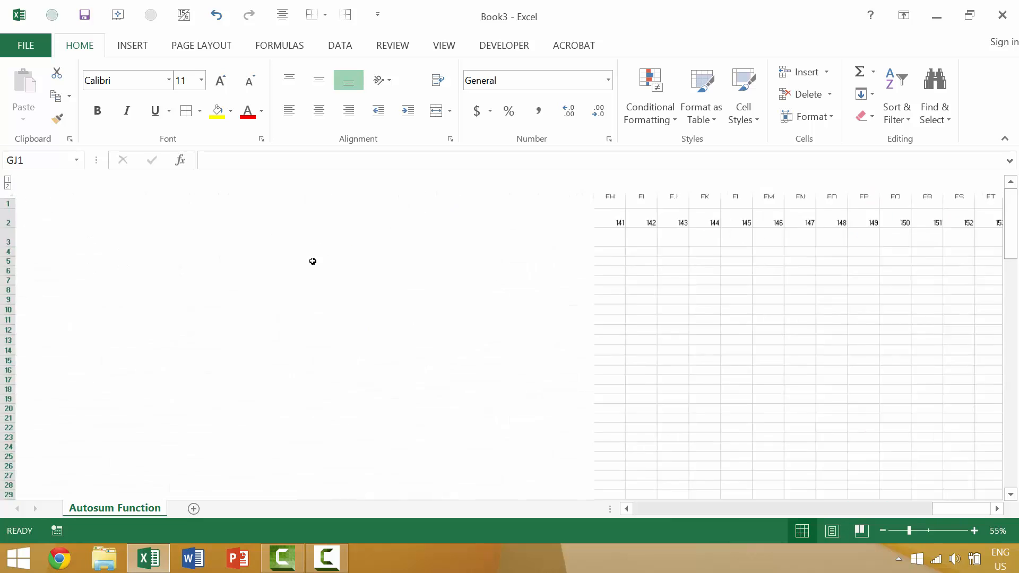
key(ctrl+End)
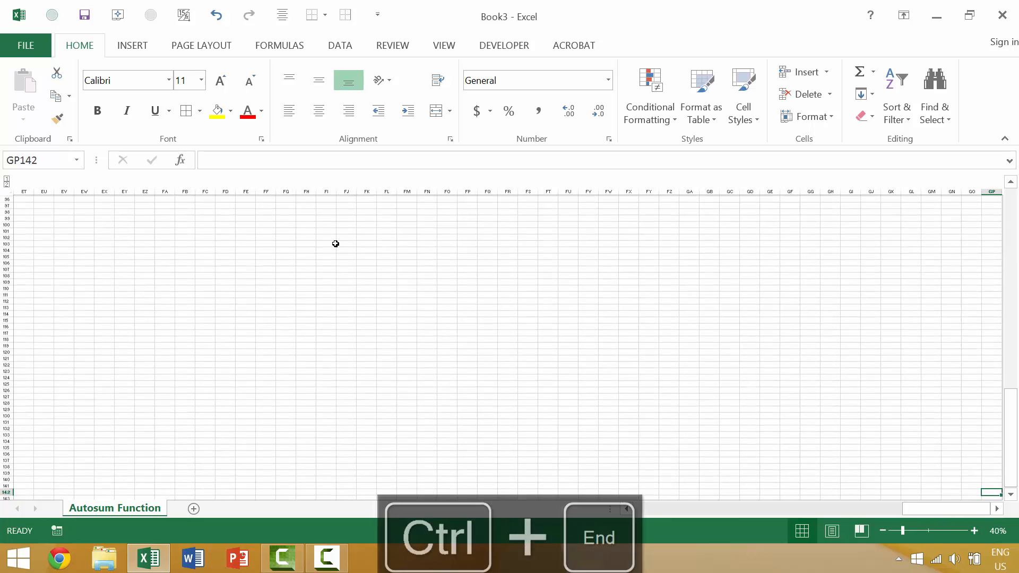
key(ctrl+Home)
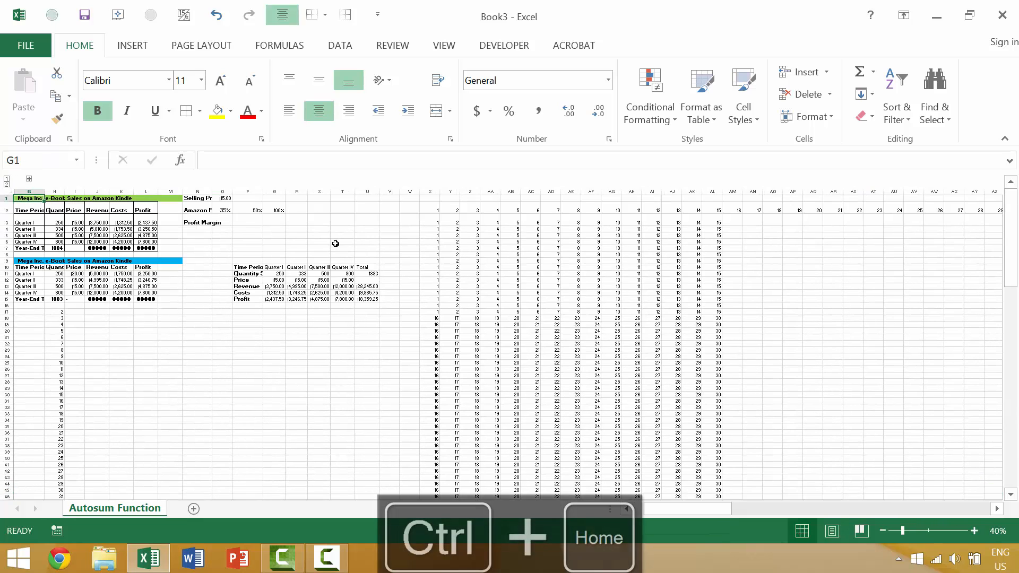
Select the last number of the row 2 series in GP2 and jump to the left edge of that data block in X2.
click(433, 210)
scroll(532, 271, up, 5)
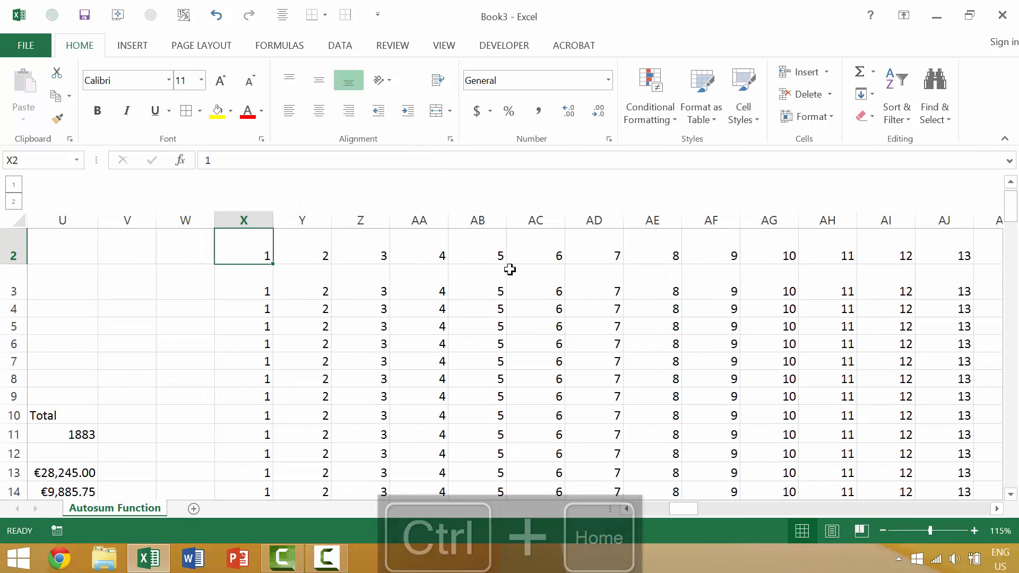
drag(690, 512, 1014, 493)
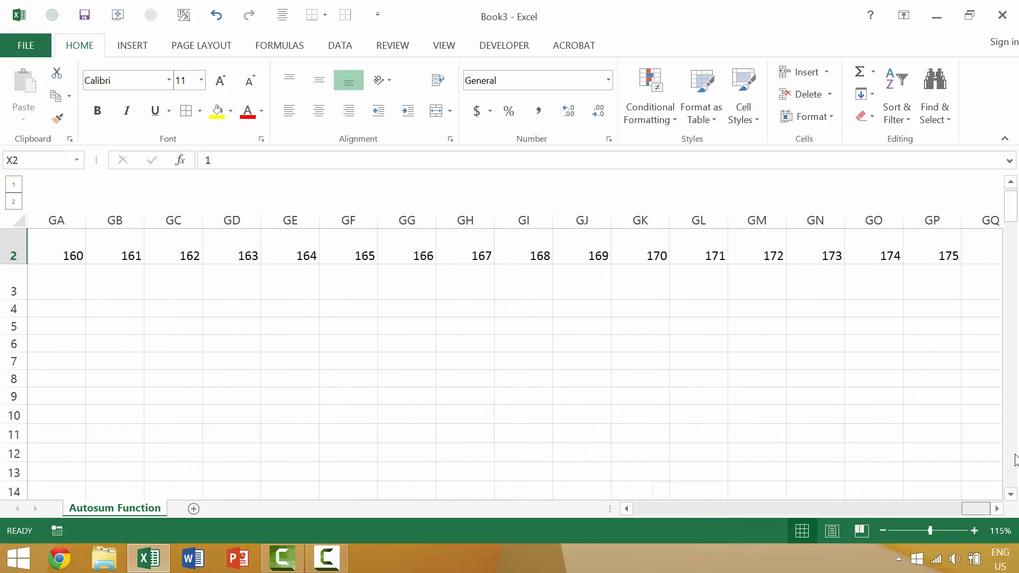
click(955, 254)
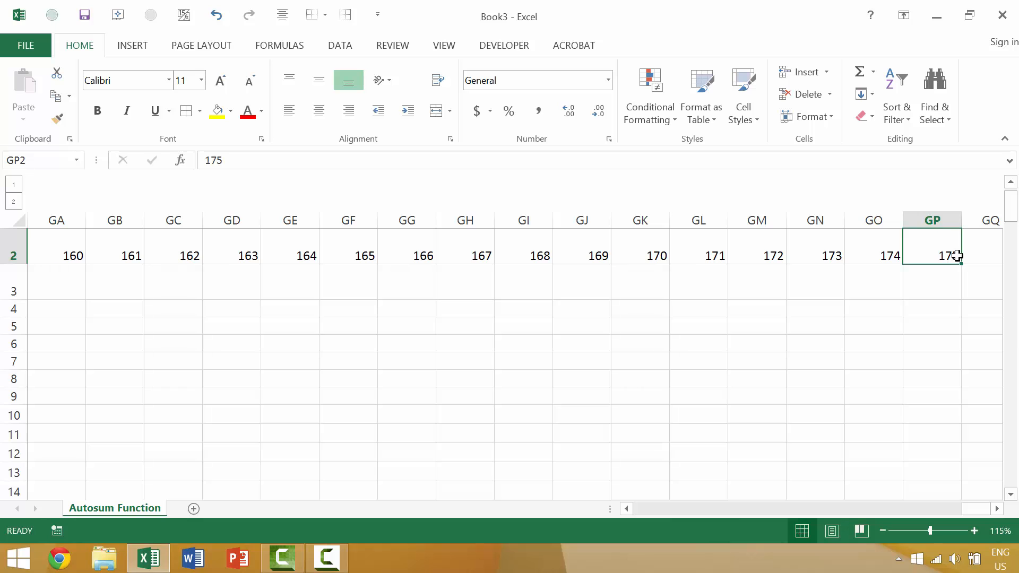
key(ctrl+Left)
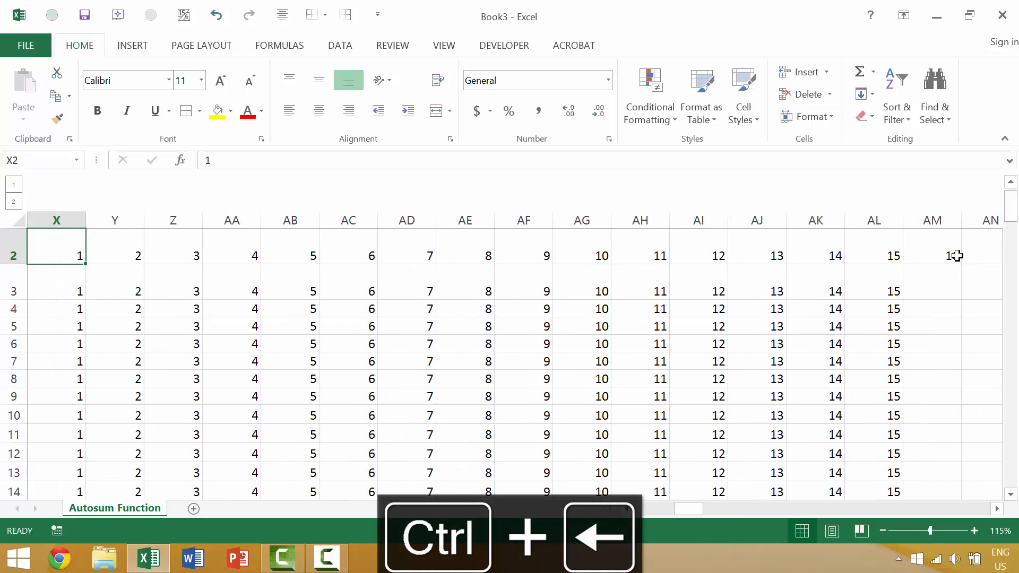
Jump leftward along row 2 from X2 across the block edges Q2, N2 and L2 to Time Period in G2.
key(ctrl+Left)
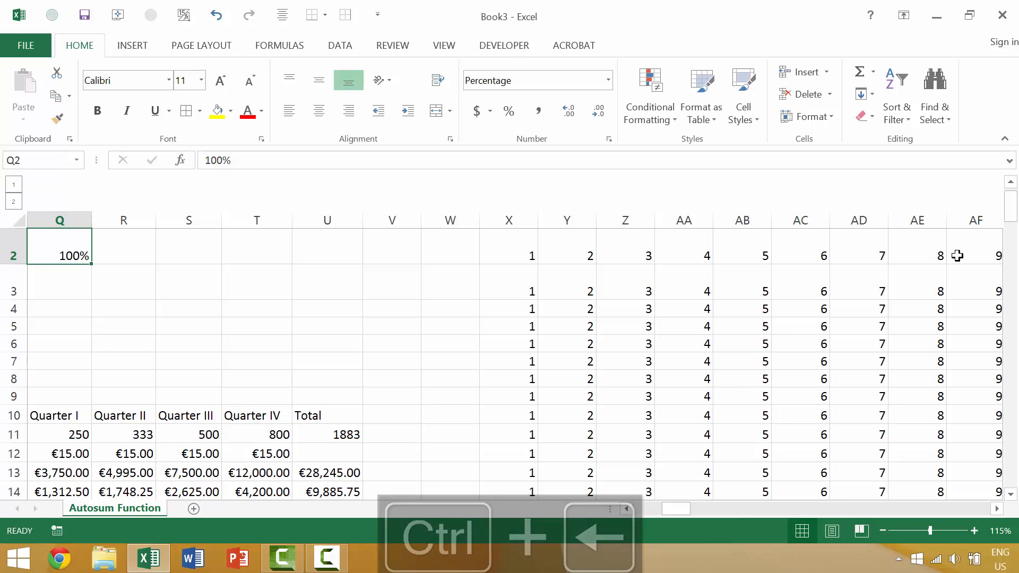
scroll(379, 274, down, 3)
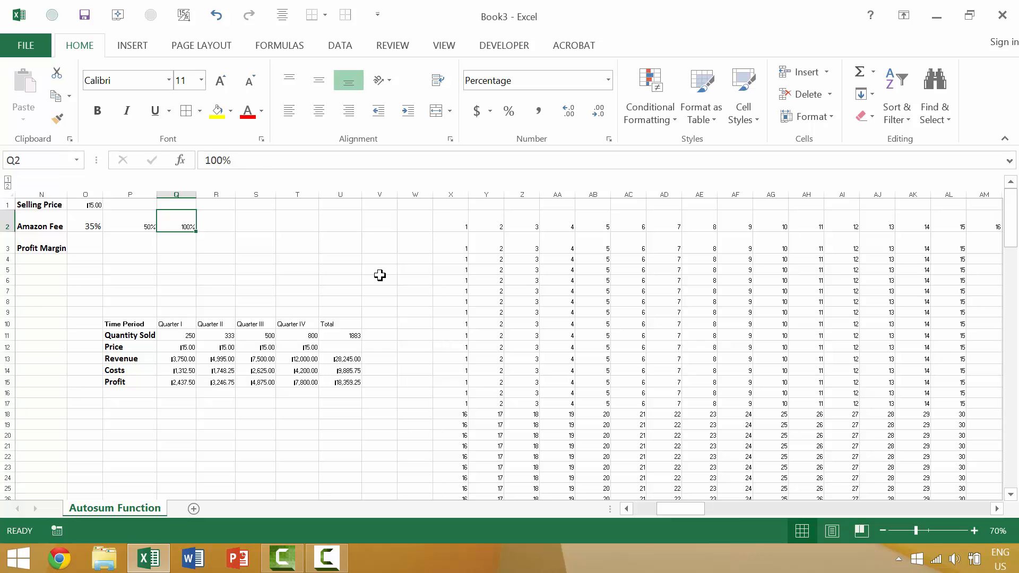
key(ctrl+Left)
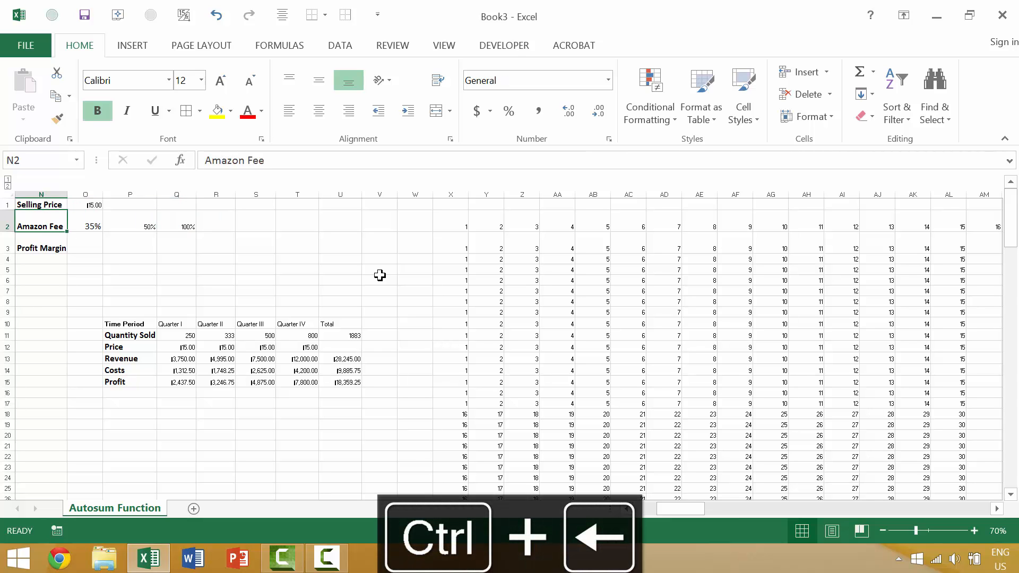
key(ctrl+Left)
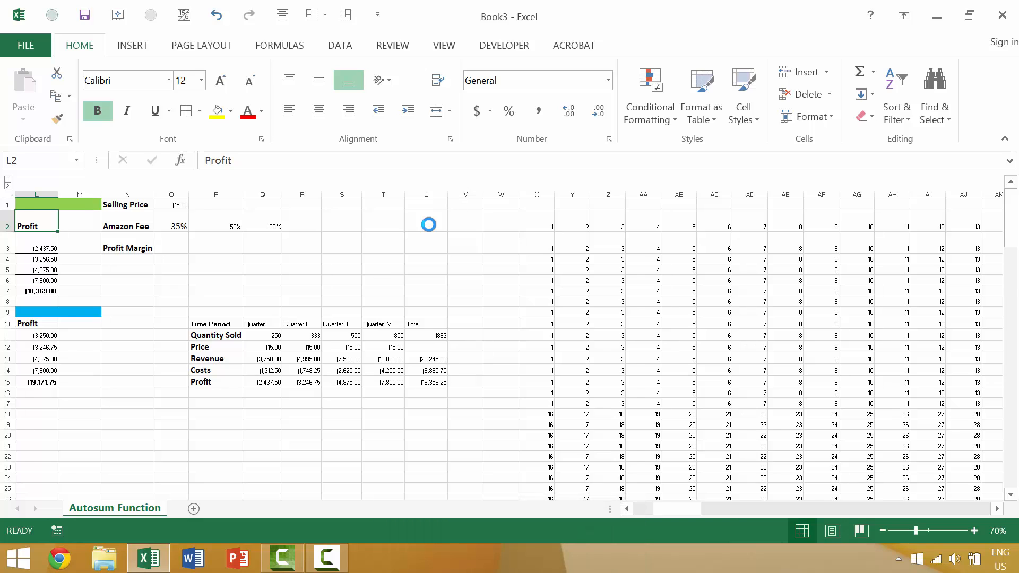
scroll(429, 225, down, 2)
key(ctrl+Left)
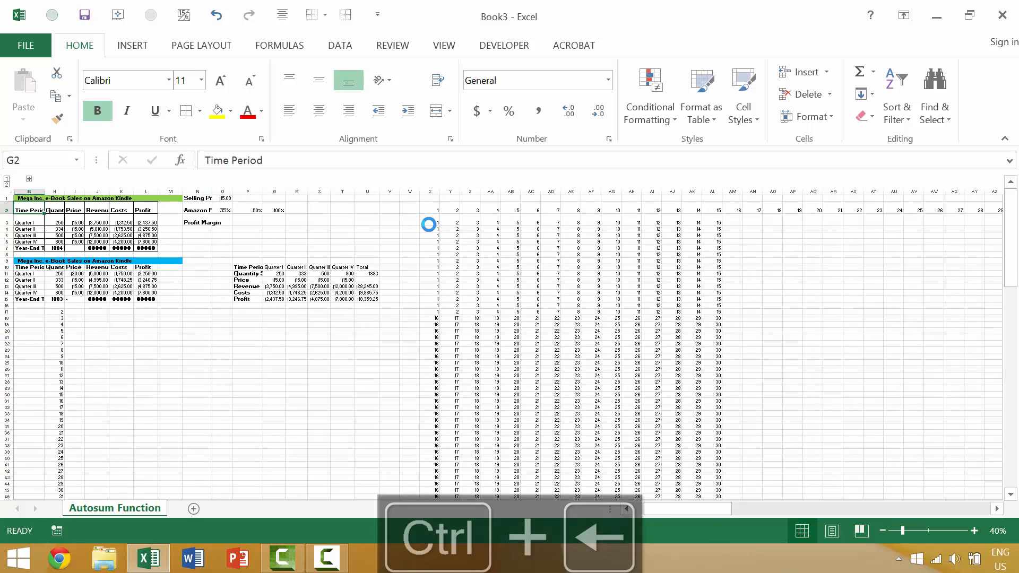
Move between the Profit header in L2 and Time Period in G2 by edge jumps and by selecting the cells directly.
scroll(428, 237, up, 2)
scroll(428, 237, up, 3)
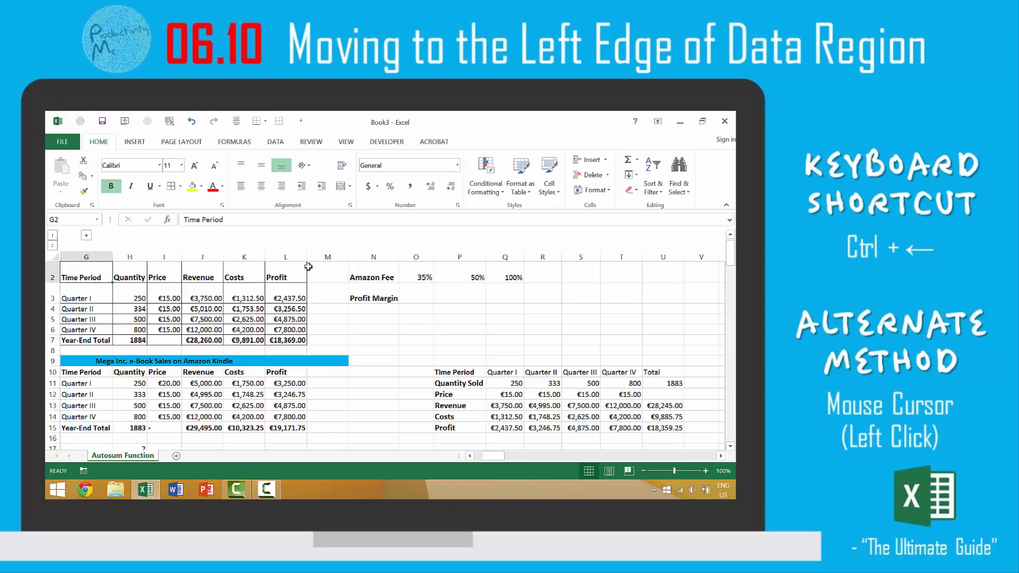
click(285, 273)
key(ctrl+Left)
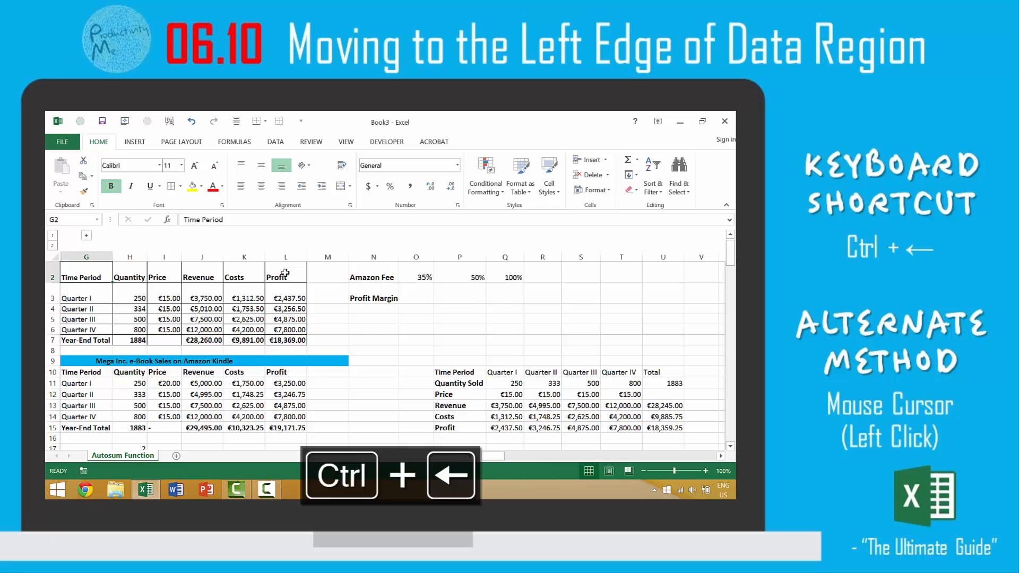
key(ctrl+Right)
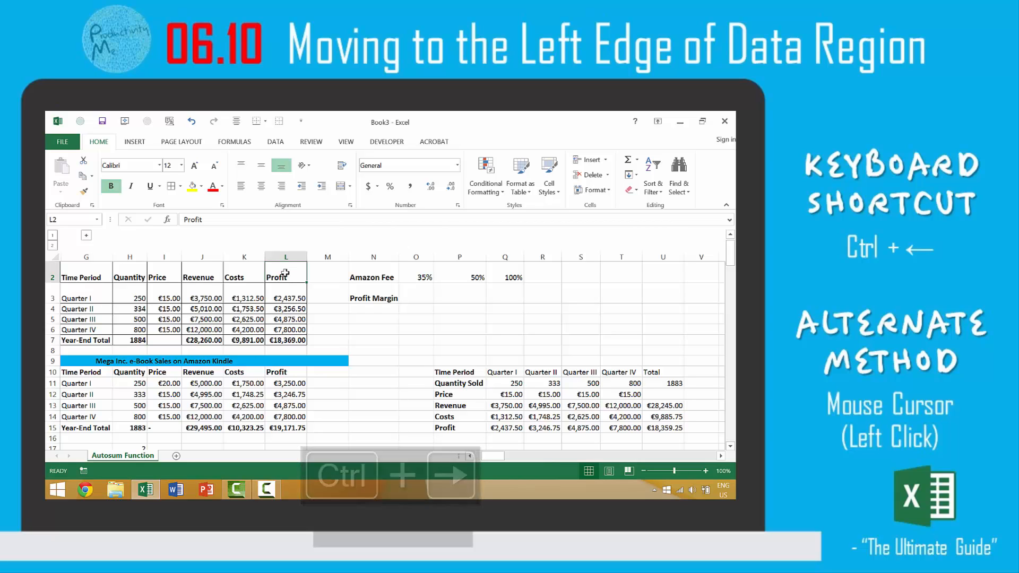
click(80, 272)
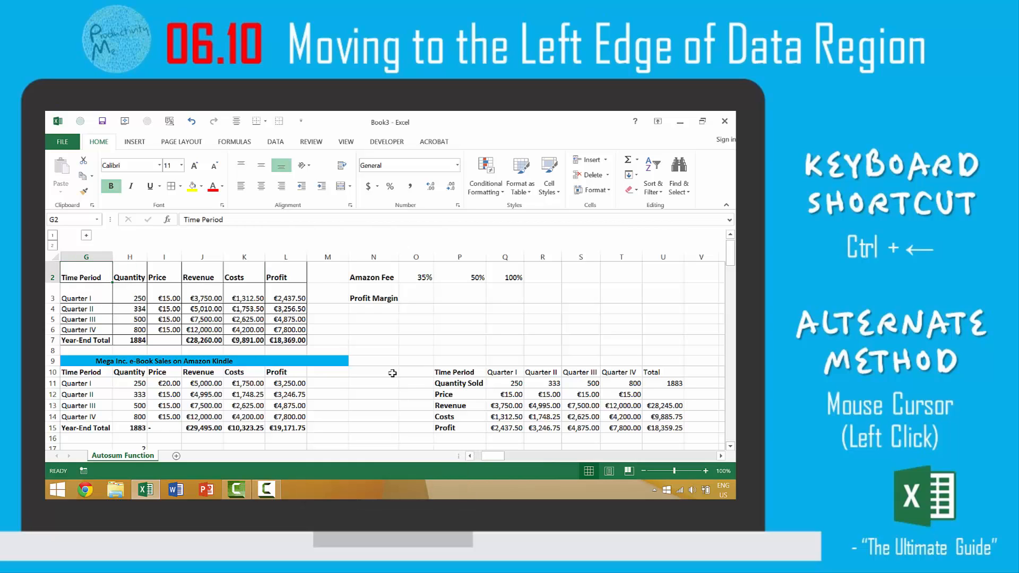
Select AC2 in the number series, jump to its left edge in X2, then to its right edge and back to X2.
drag(505, 458, 529, 457)
click(153, 272)
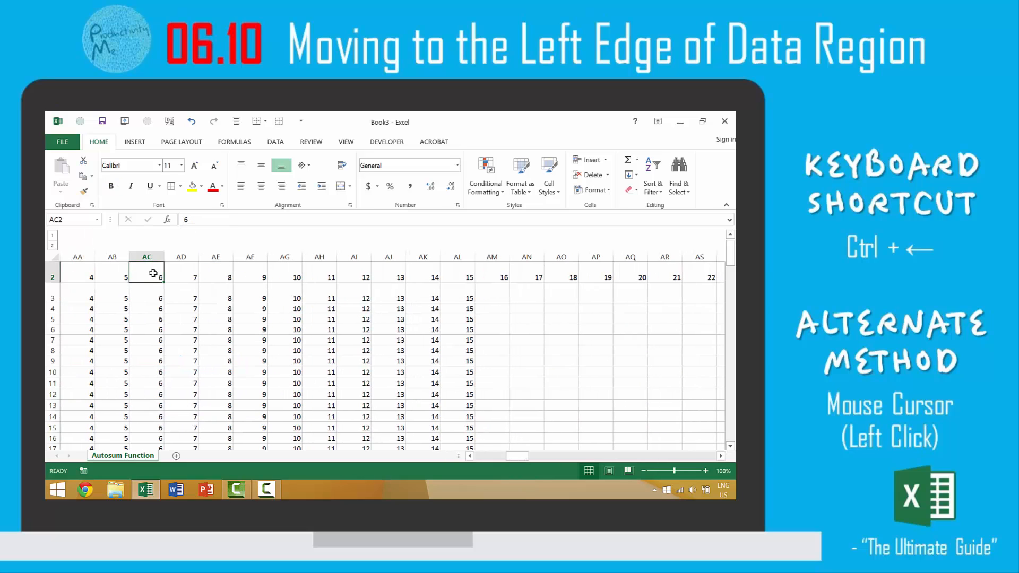
key(ctrl+Left)
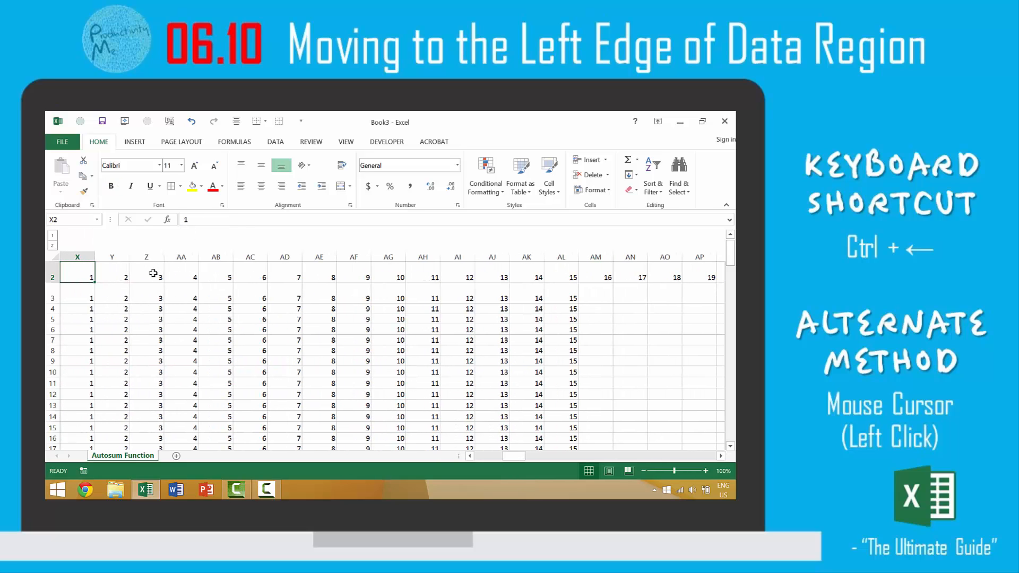
key(ctrl+Right)
key(ctrl+Left)
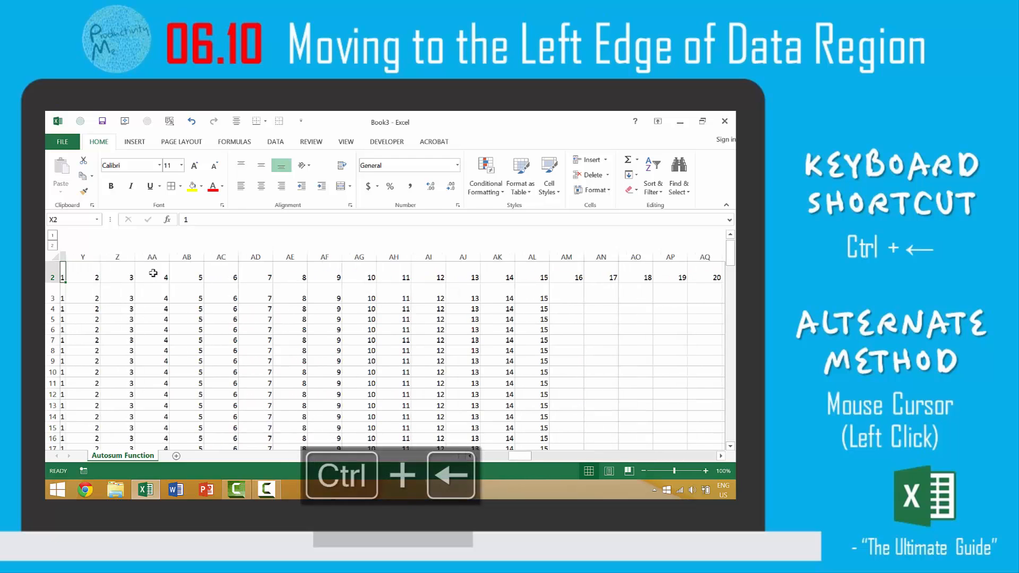